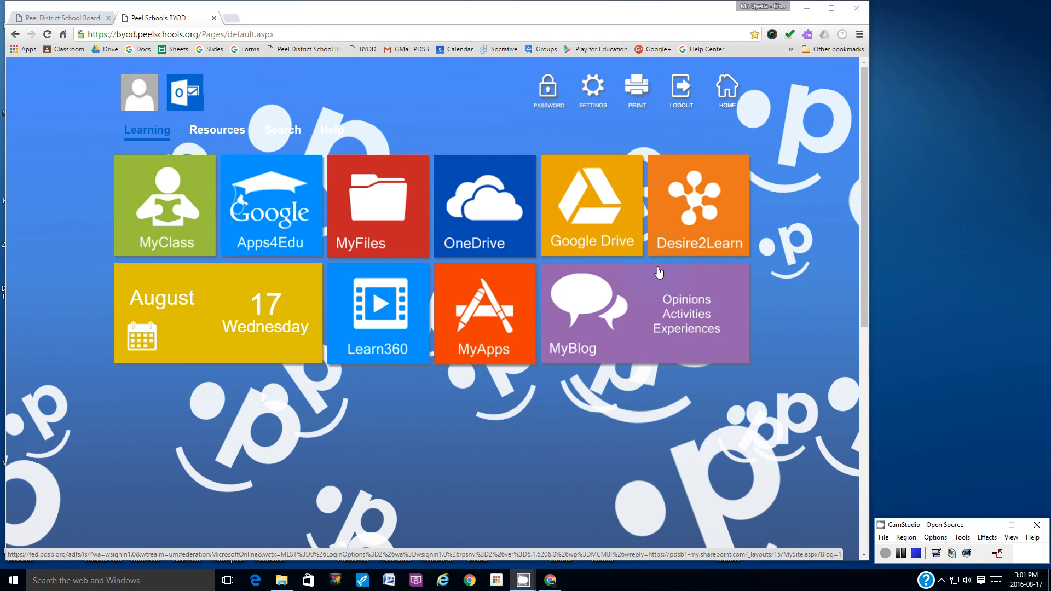
Open Google Drive from the BYOD portal, then go to Calendar through the full list of Google products
left_click(596, 212)
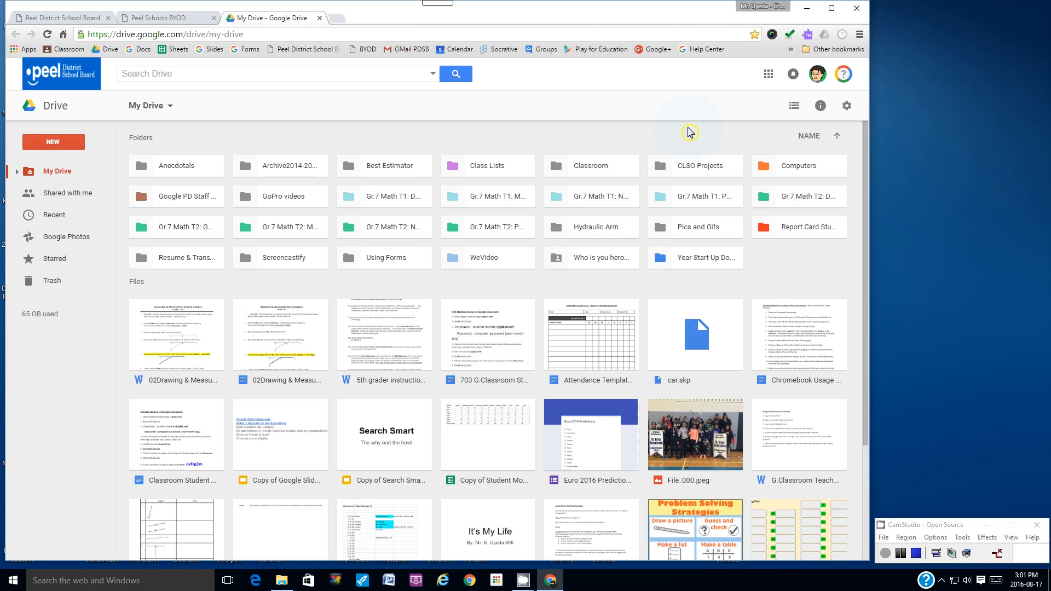
left_click(769, 76)
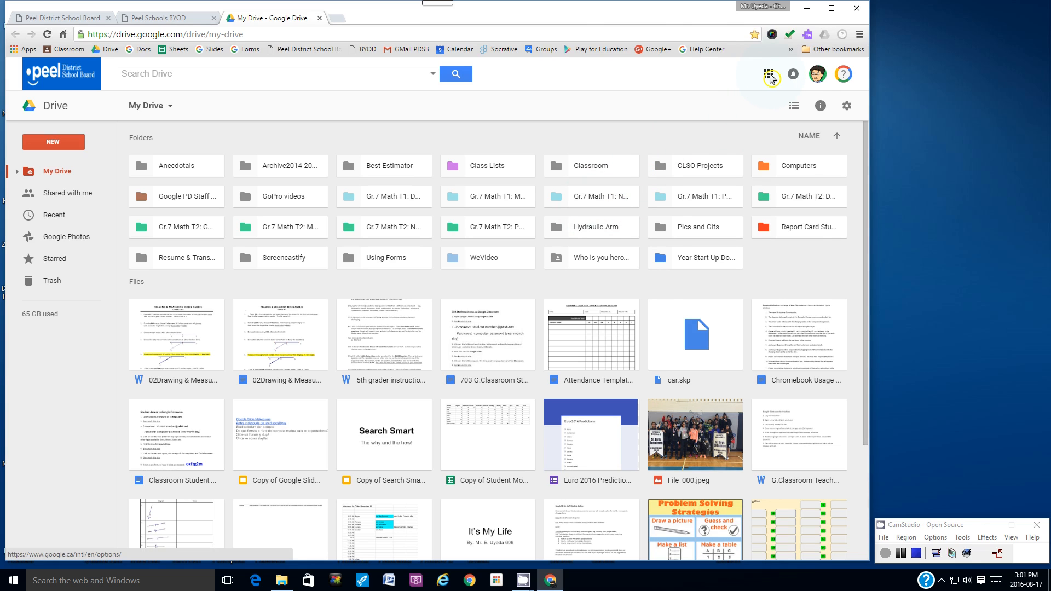
left_click(770, 76)
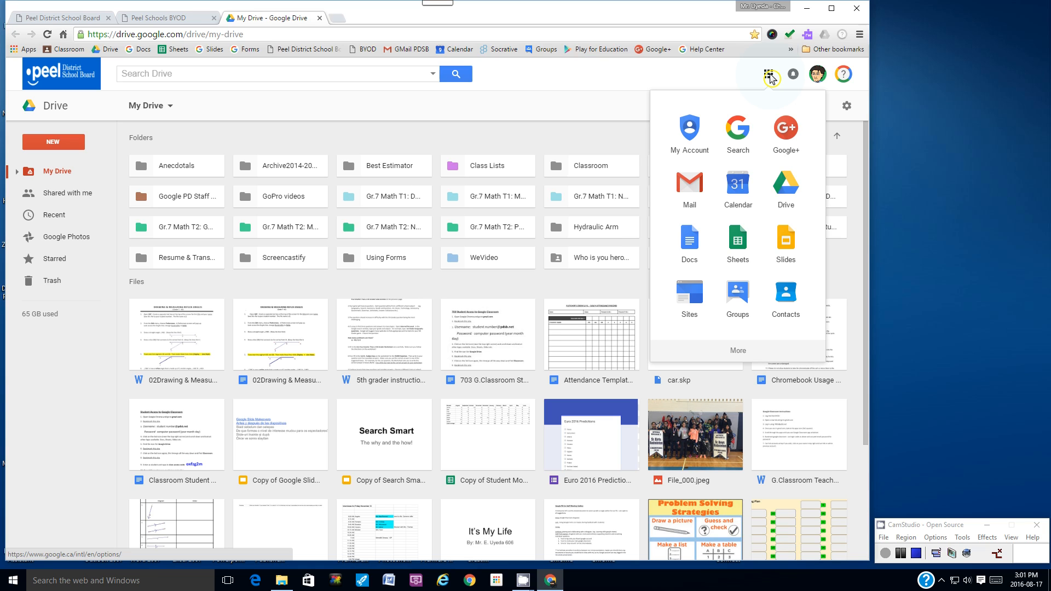
left_click(737, 353)
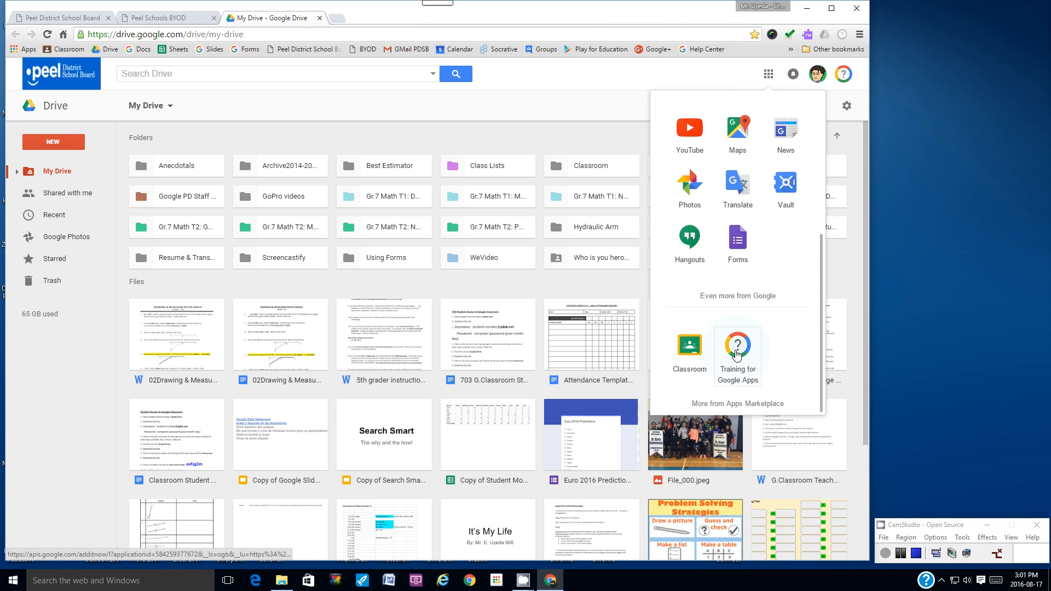
left_click(740, 297)
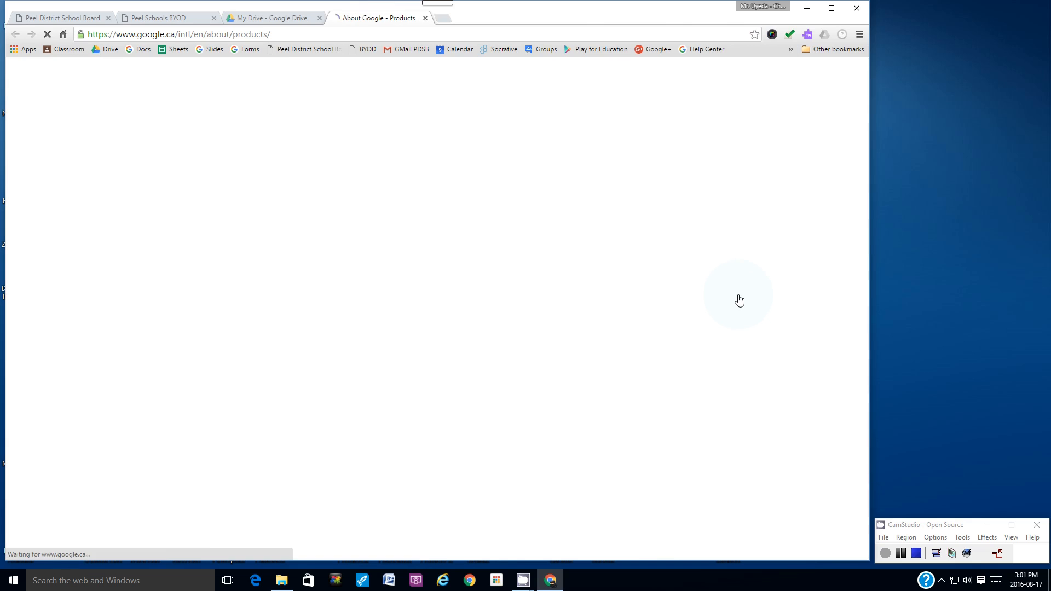
left_click_drag(865, 157, 879, 336)
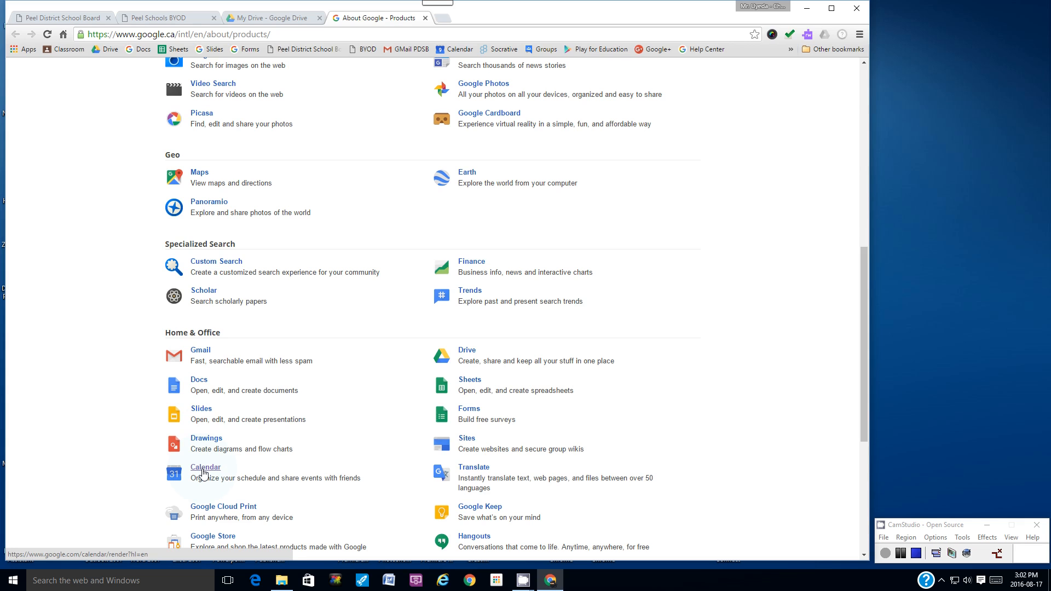
left_click(202, 471)
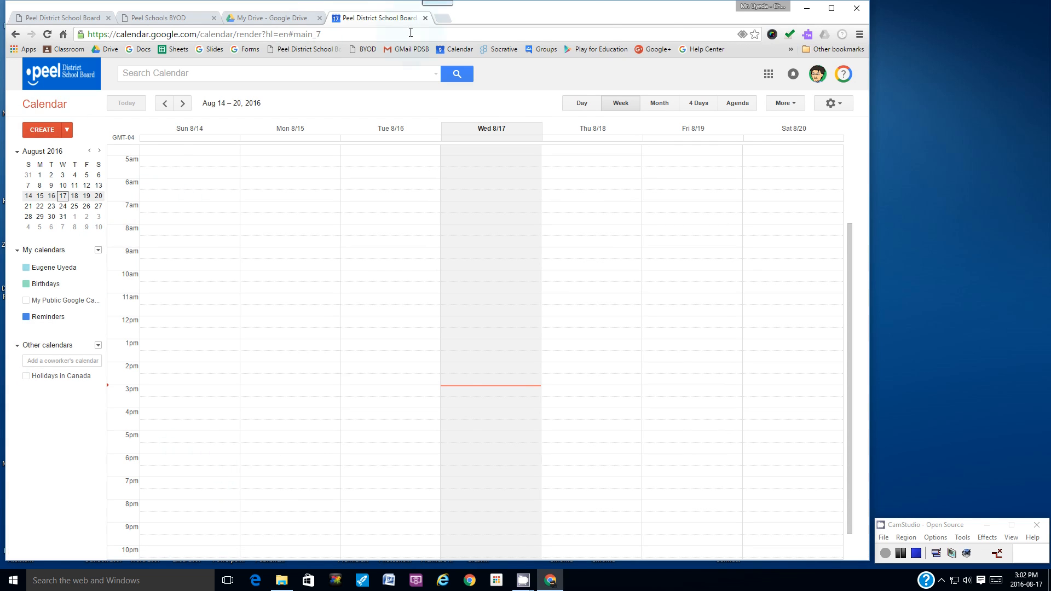
left_click(859, 37)
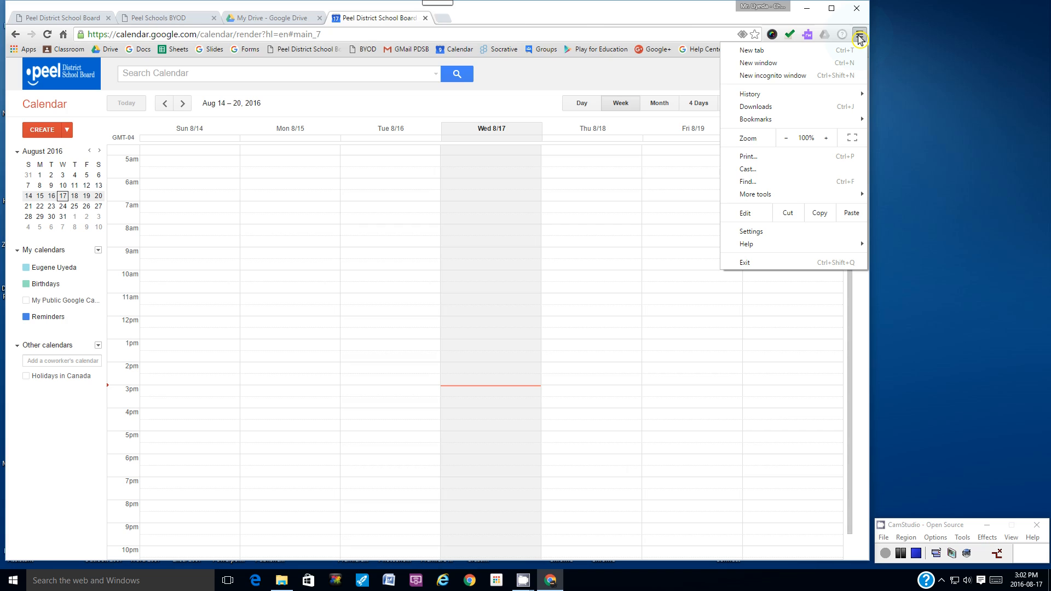
mouse_move(827, 125)
left_click(623, 20)
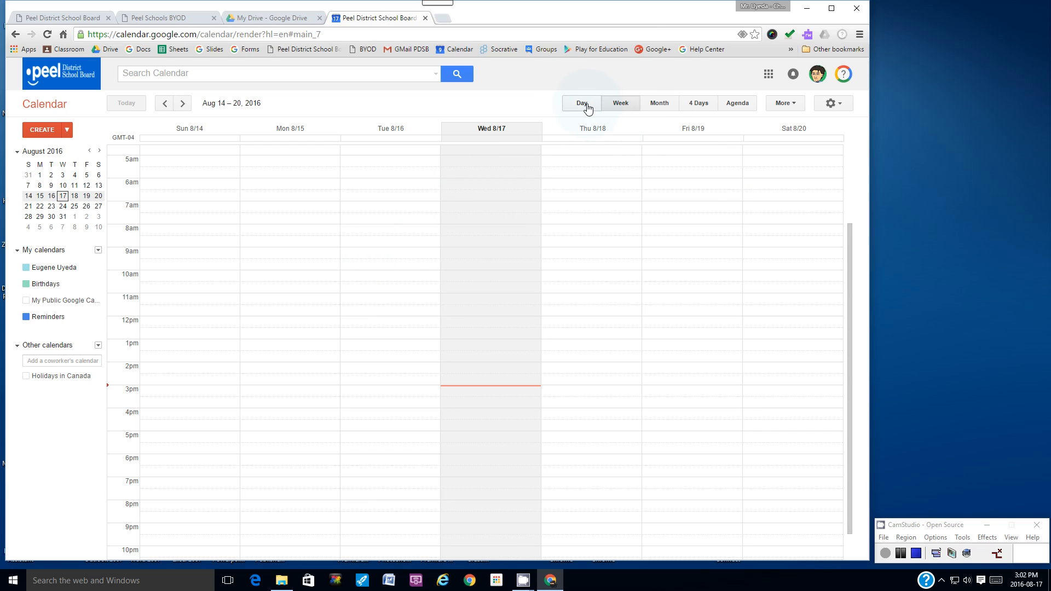
Try the day and week views, then show the calendar by month and advance to September 2016
left_click(584, 103)
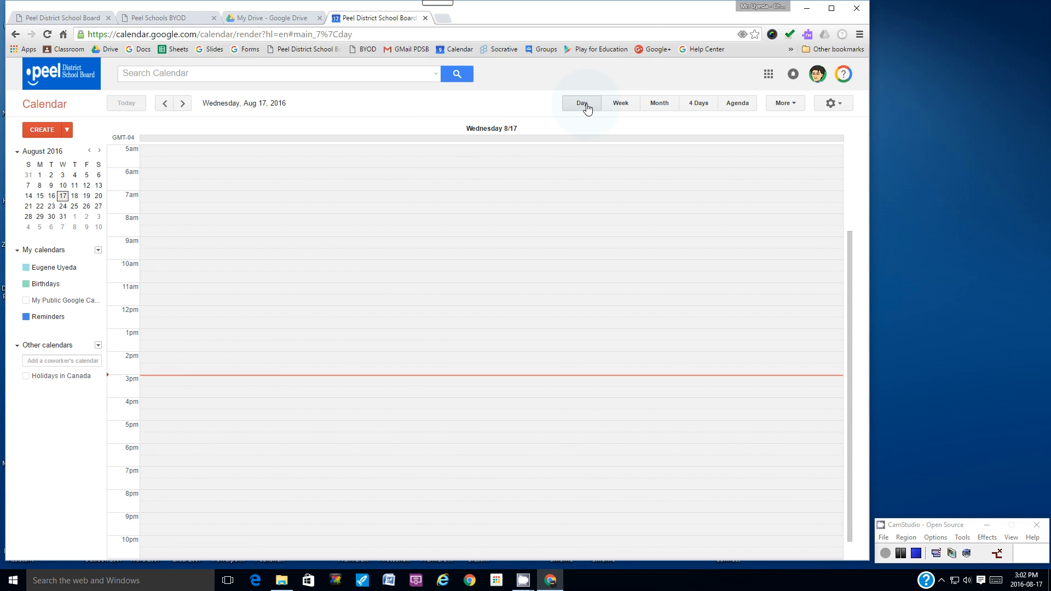
left_click(622, 104)
left_click(666, 106)
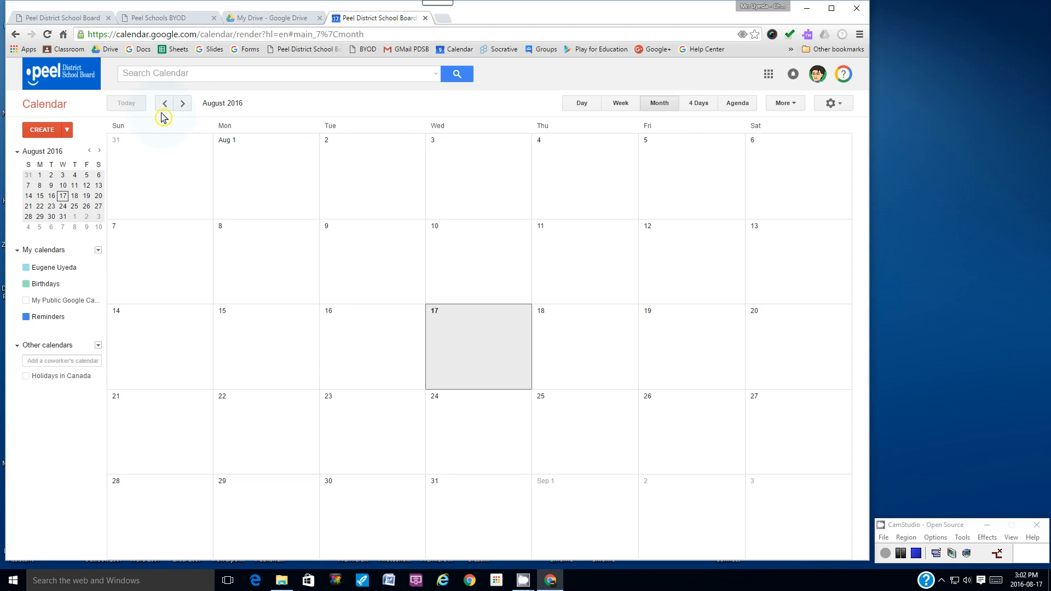
left_click(183, 104)
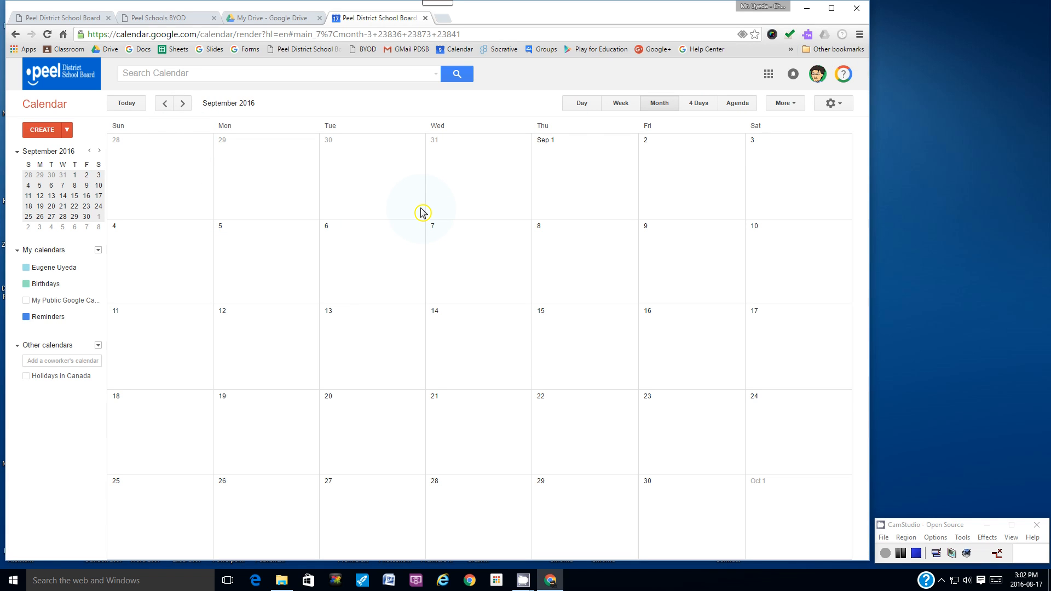
left_click(25, 301)
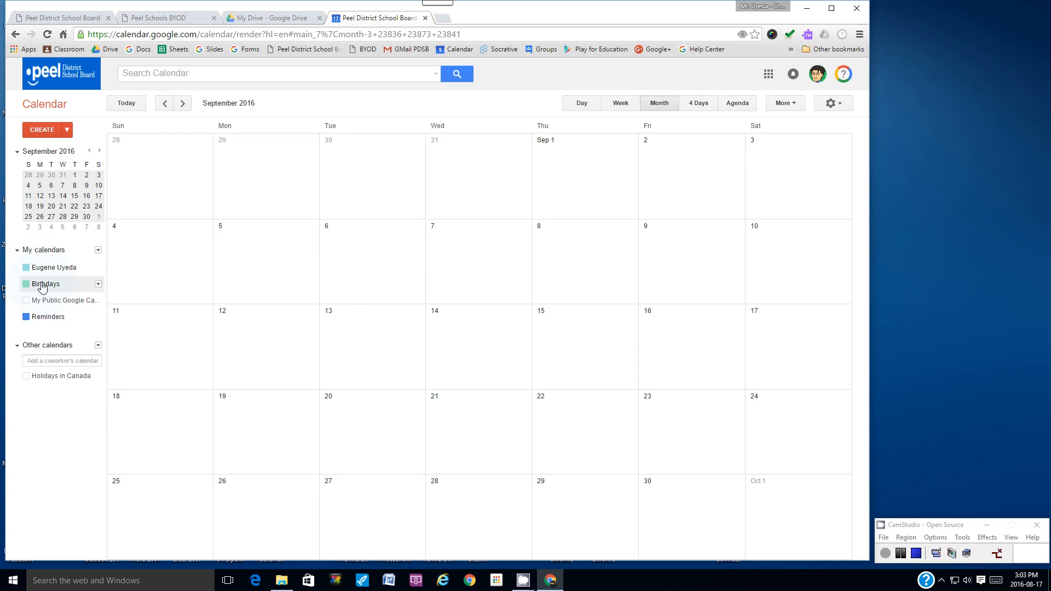
left_click(37, 304)
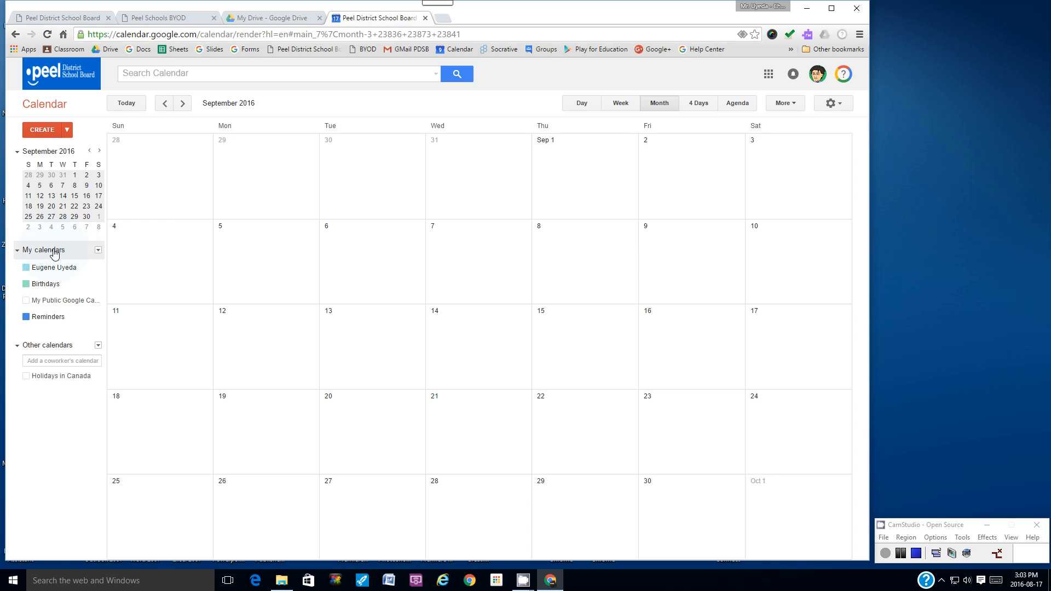
Create a new calendar named "Google Calendar Tutorial" under My calendars
left_click(99, 252)
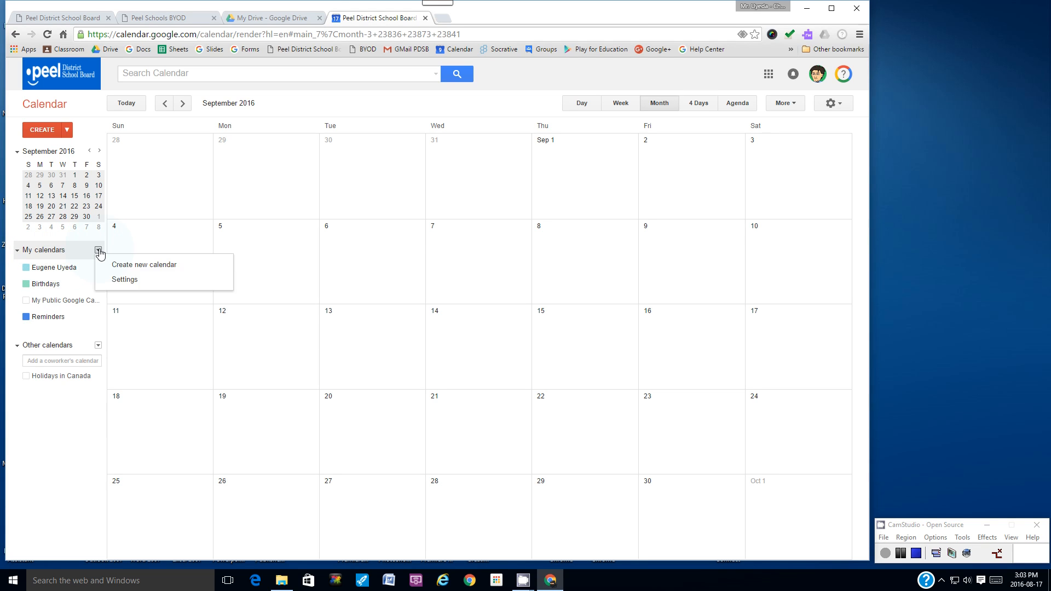
left_click(137, 267)
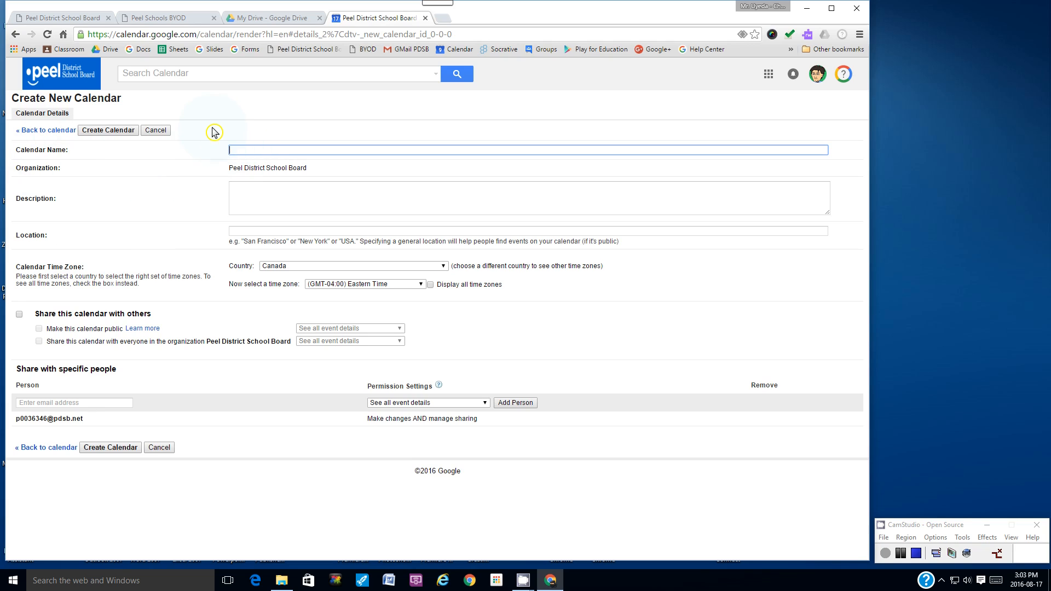
type("Google Calendar Tutorial")
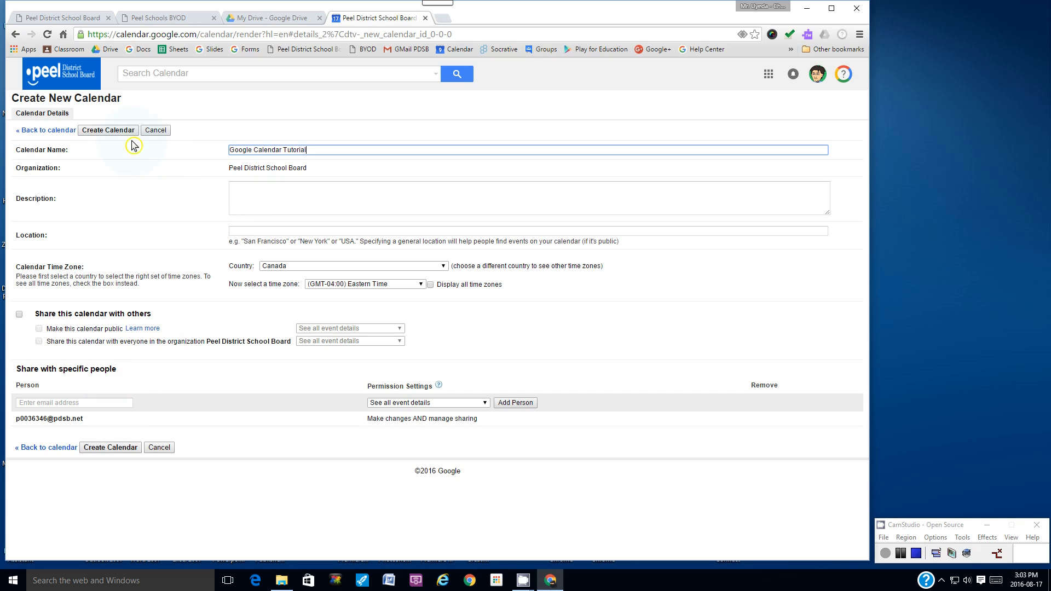
left_click(101, 449)
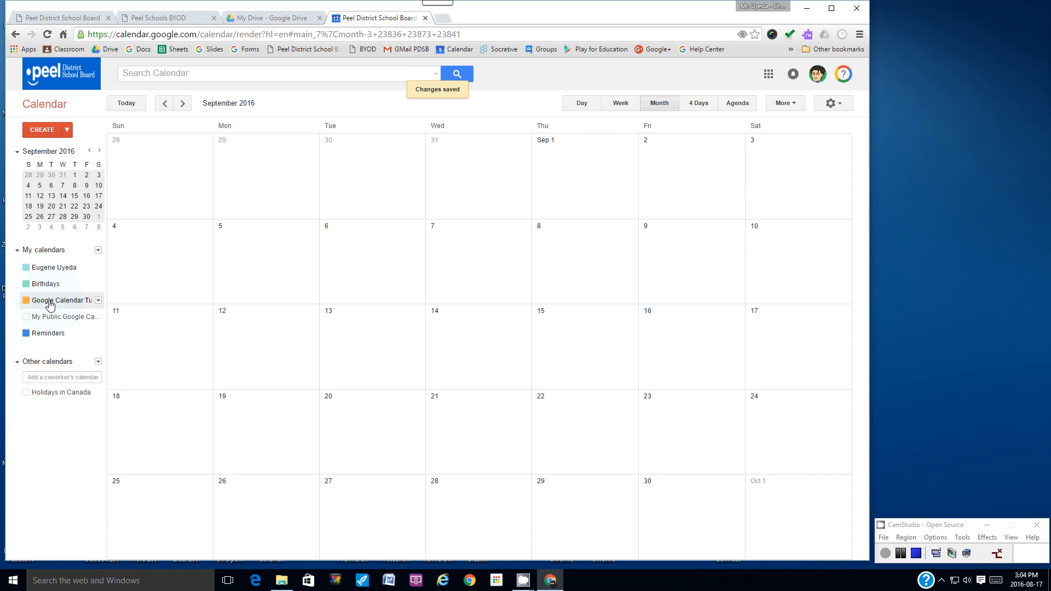
Toggle calendar visibility so the owner's personal calendar is hidden and Google Calendar Tutorial is displayed
left_click(50, 303)
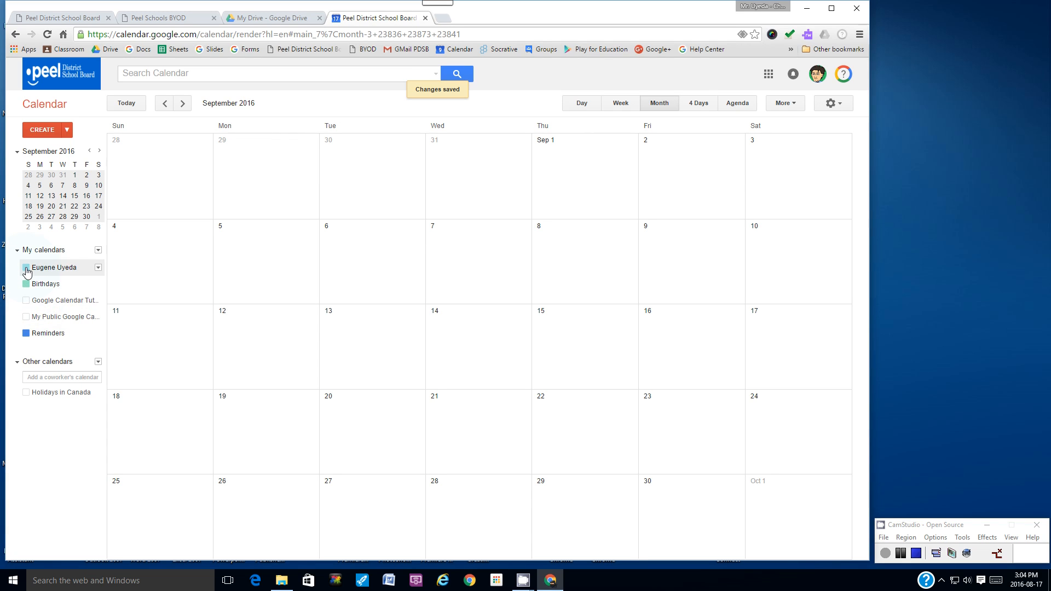
left_click(27, 269)
left_click(25, 300)
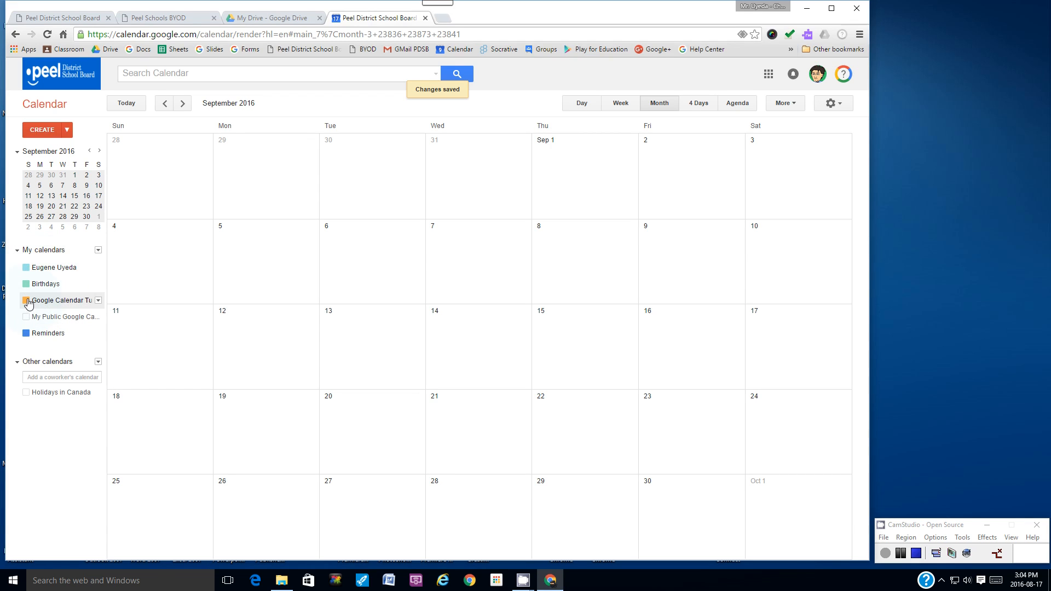
left_click(25, 268)
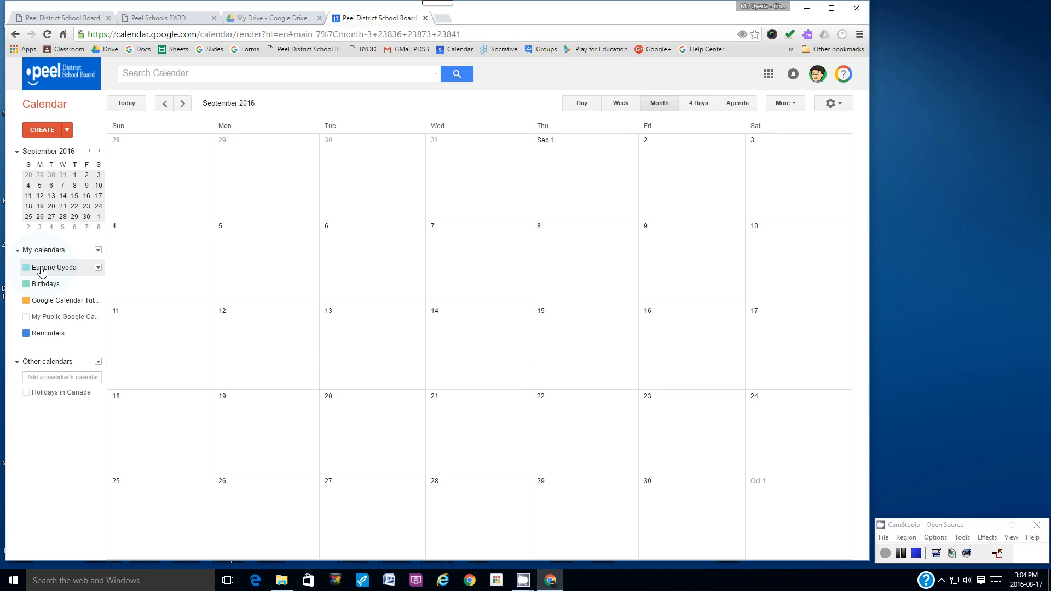
left_click(41, 269)
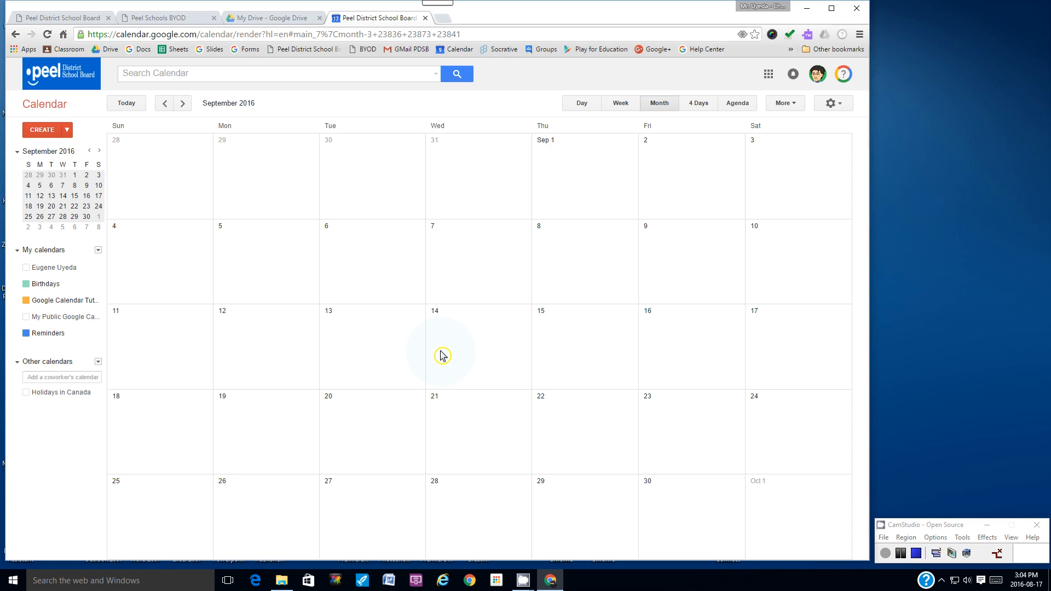
Create an all-day reminder "Pick up permission form for Volleyball tryouts" on Wednesday, September 14, 2016
left_click(470, 336)
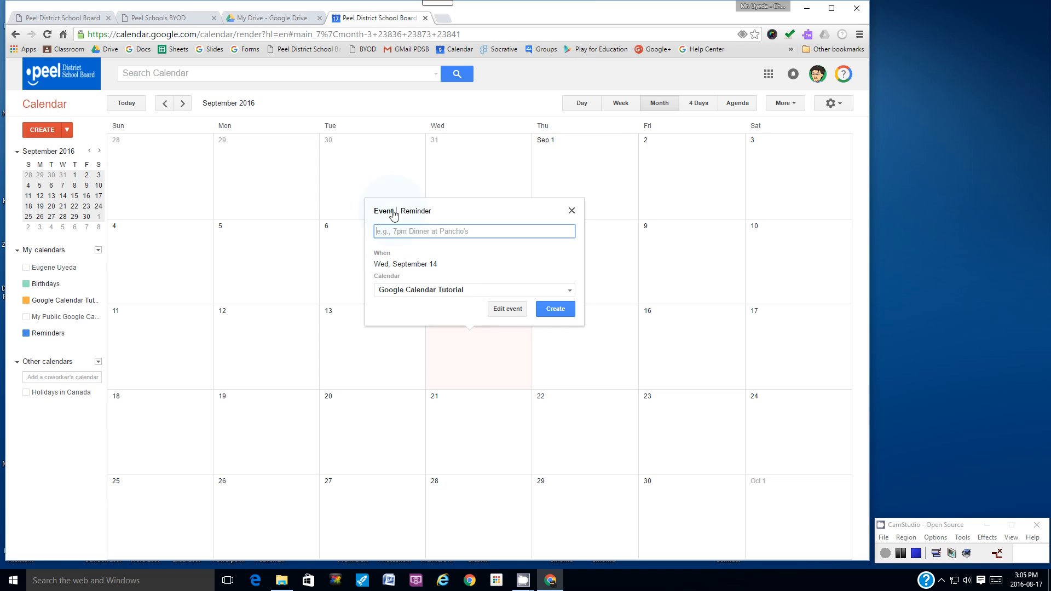
left_click(416, 215)
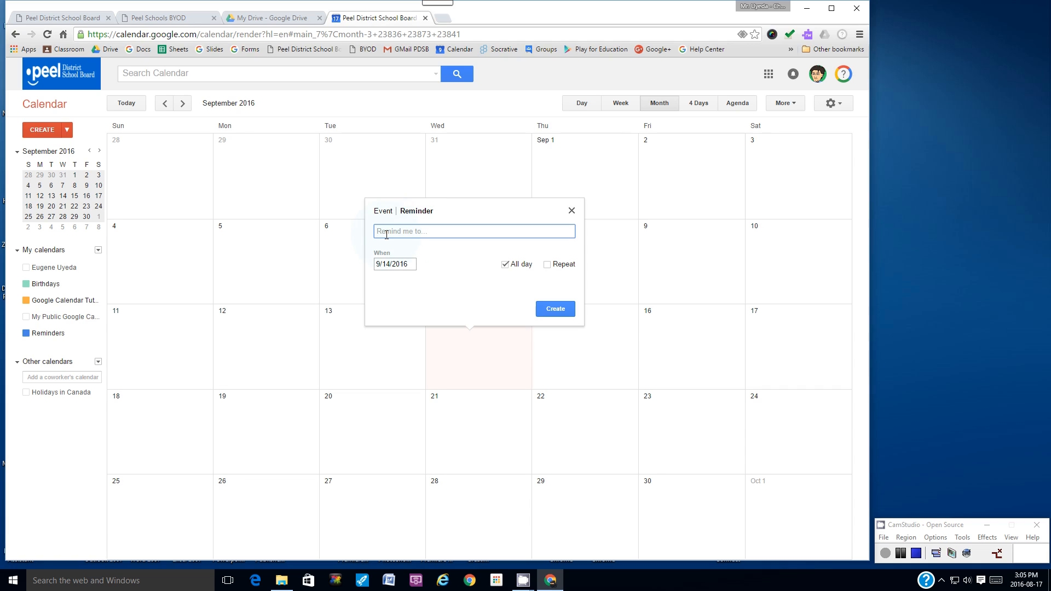
type("Pick up permission form for Volleyball tryouts")
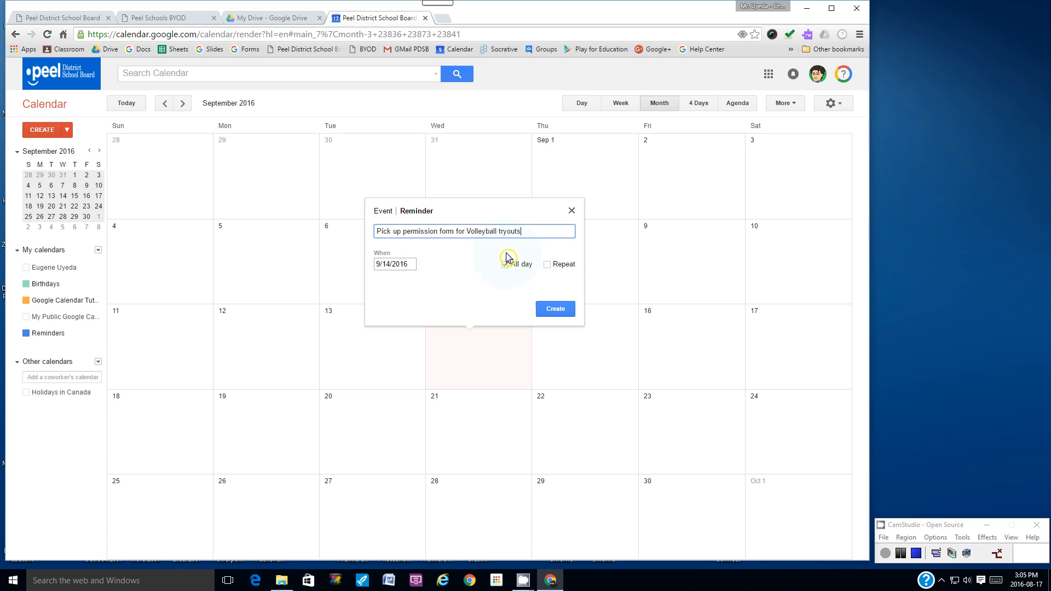
left_click(558, 316)
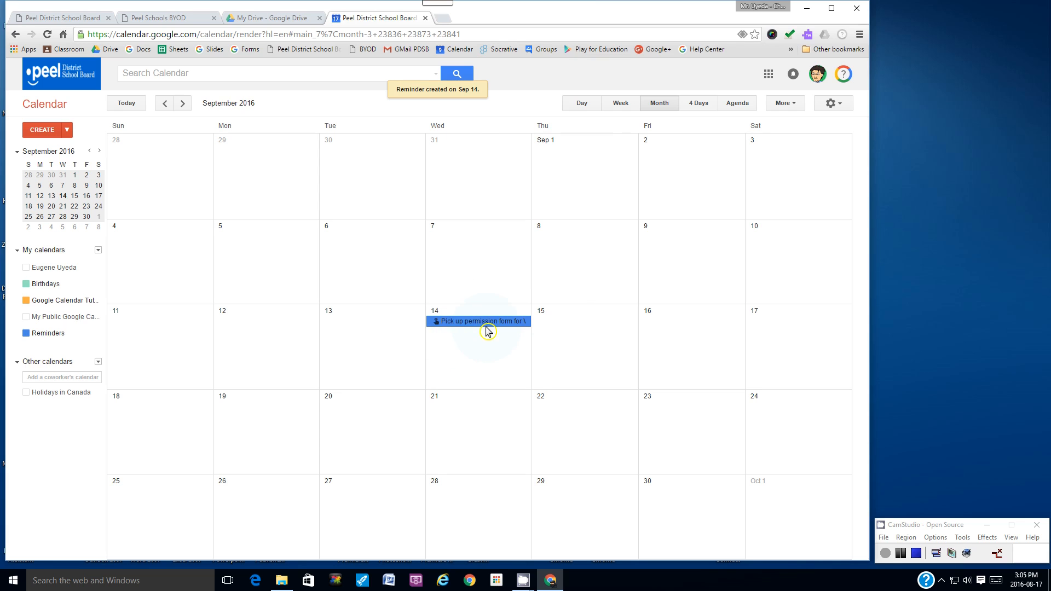
Change the volleyball permission form reminder's date to 9/15/2016 and save it
left_click(436, 323)
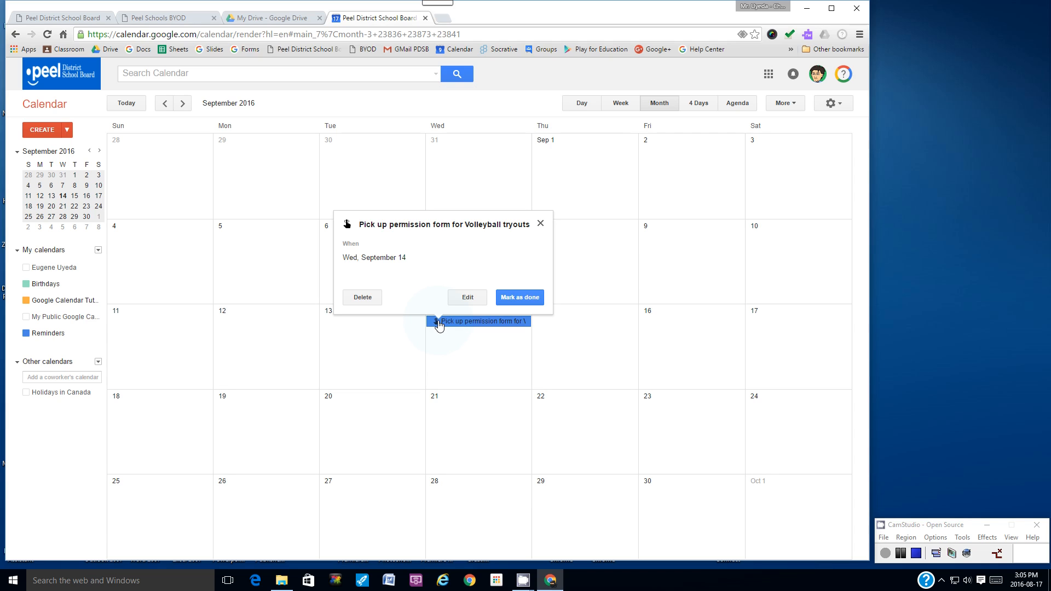
left_click(465, 299)
left_click(466, 298)
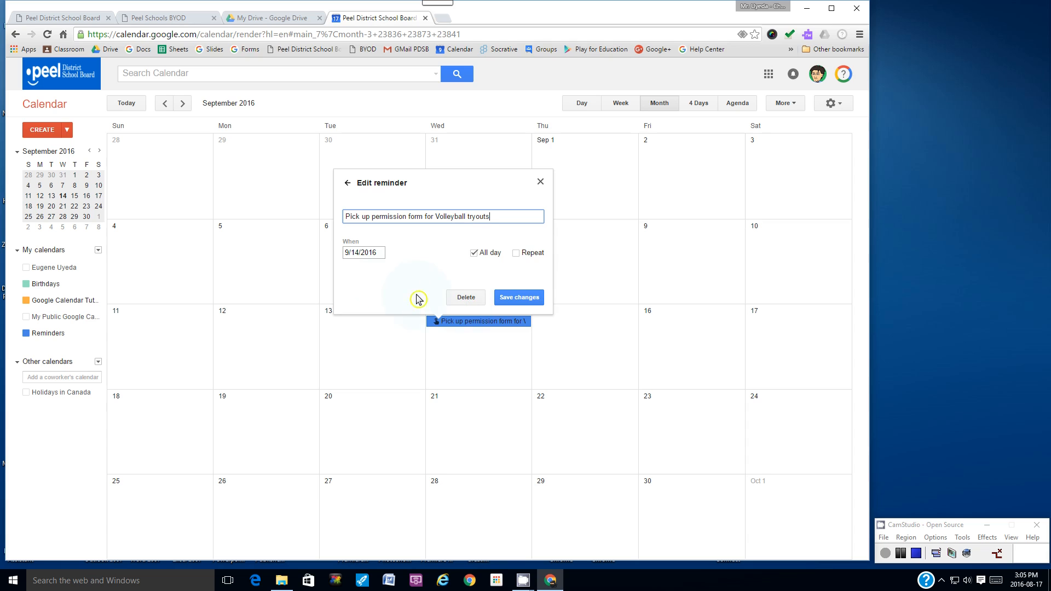
left_click(358, 251)
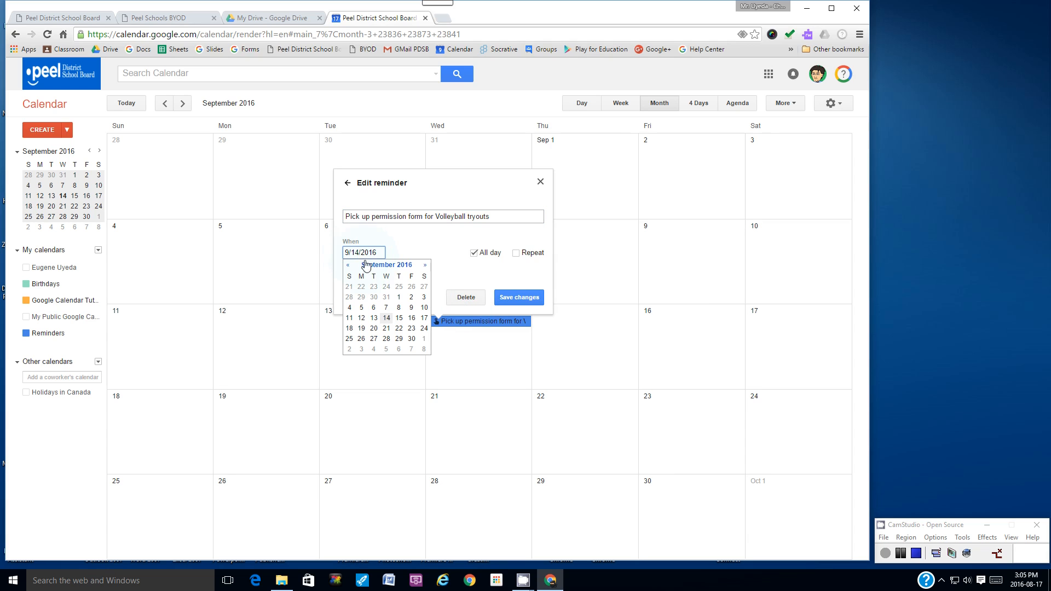
left_click(399, 319)
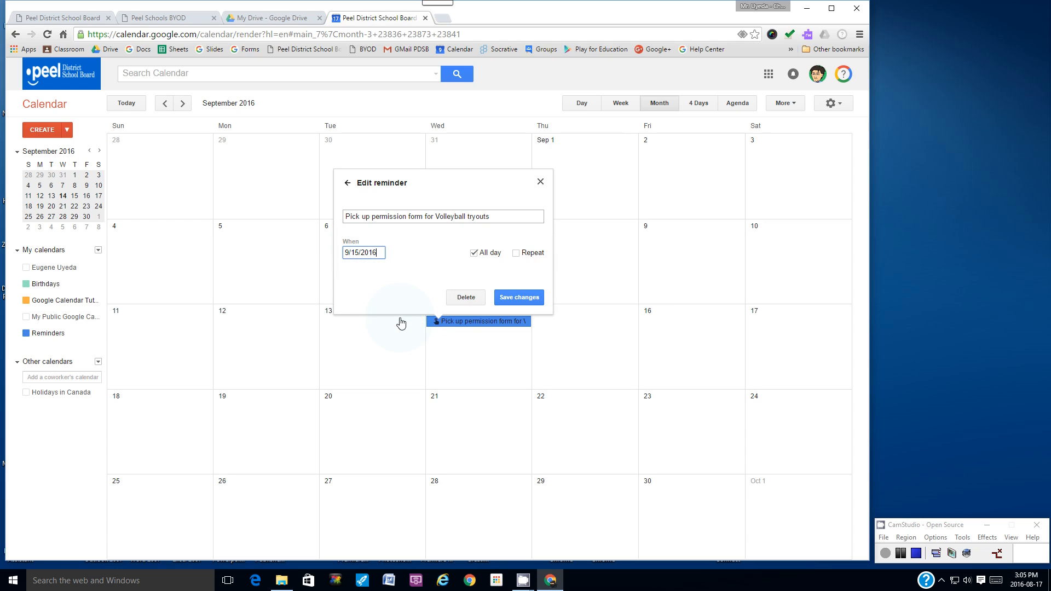
left_click(512, 302)
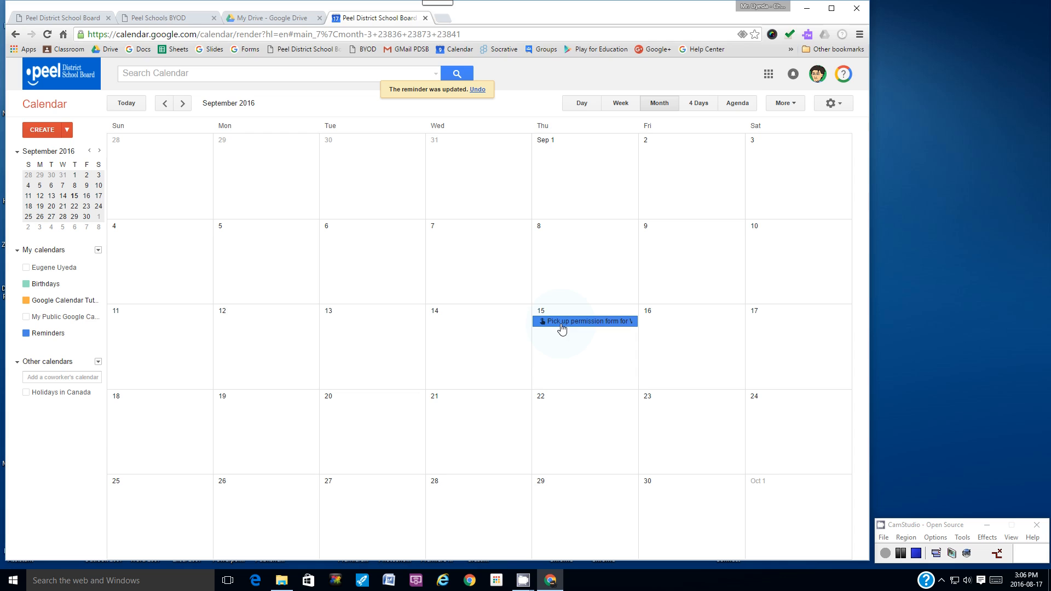
Switch the calendar to week view and advance to the week of September 18–24, 2016
left_click(624, 106)
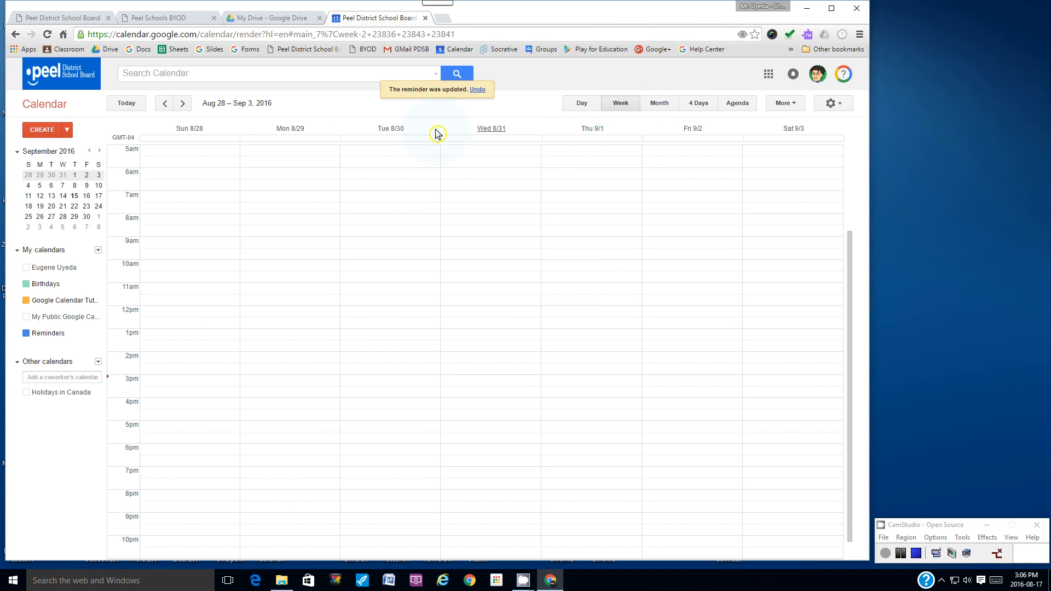
left_click(183, 106)
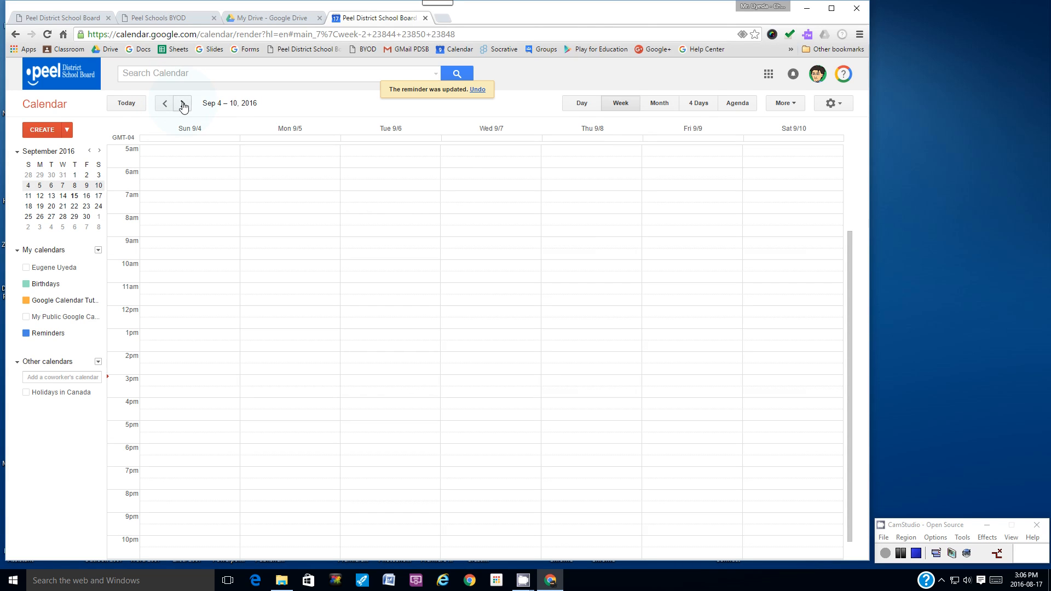
left_click(183, 106)
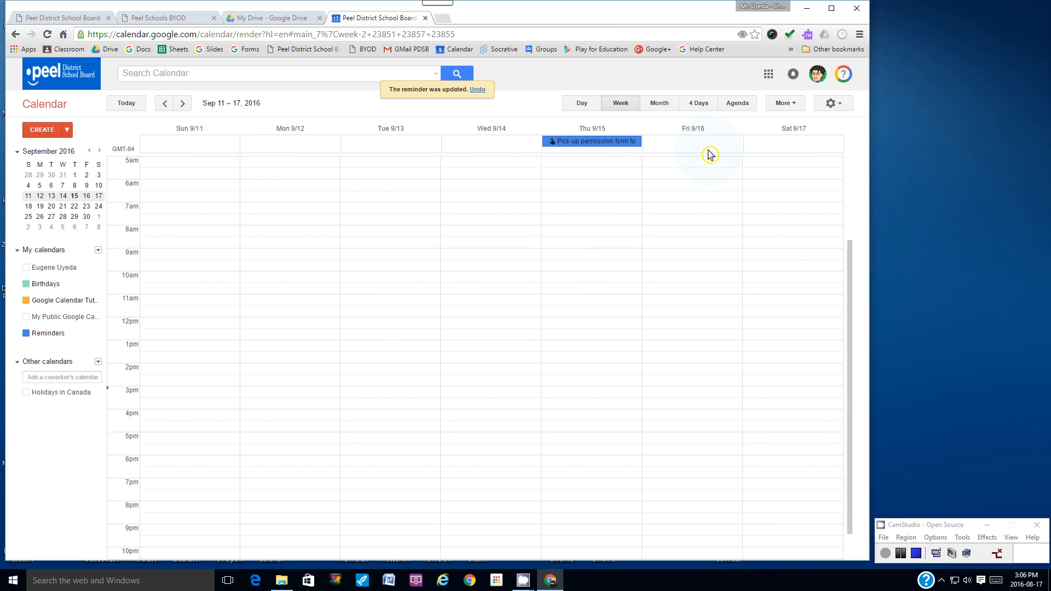
left_click(182, 106)
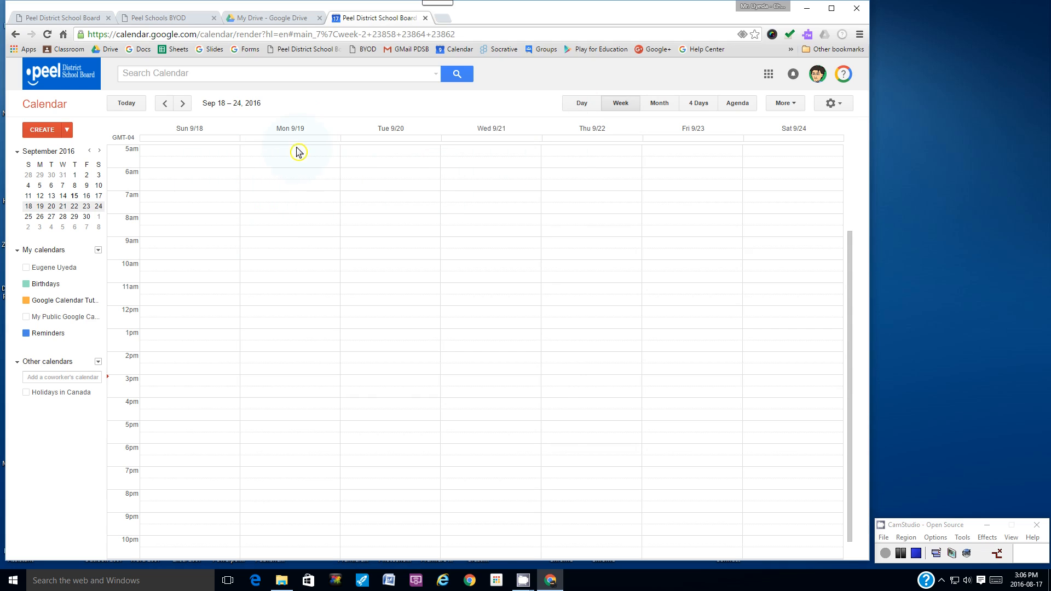
Create the event "Speech for LA due" on Monday, September 19 in the Google Calendar Tutorial calendar and make it last from 9am to 12pm
left_click(260, 248)
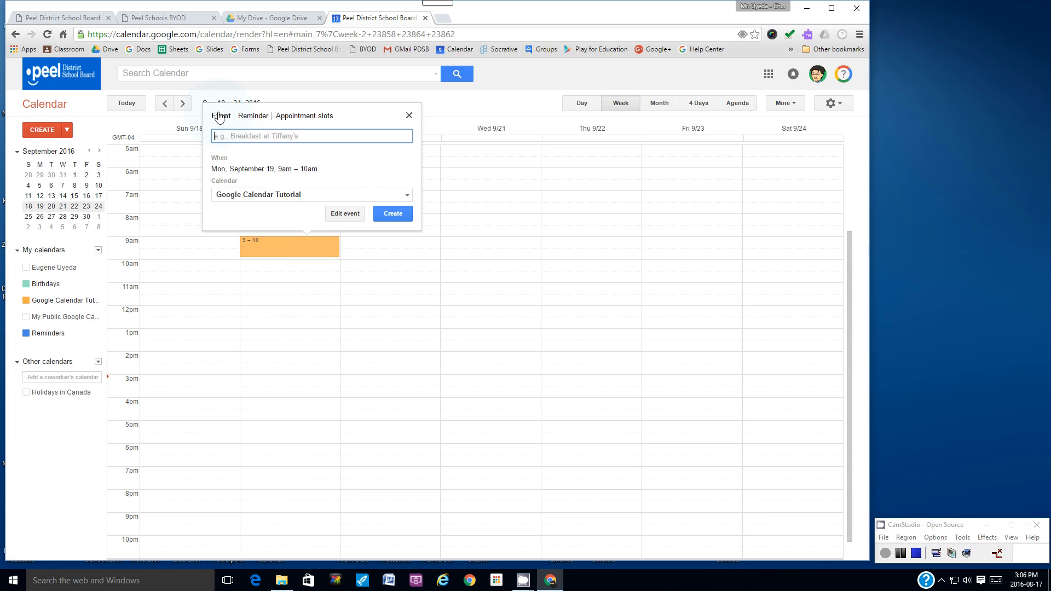
type("Speech for LAV")
key("BackSpace")
type("due")
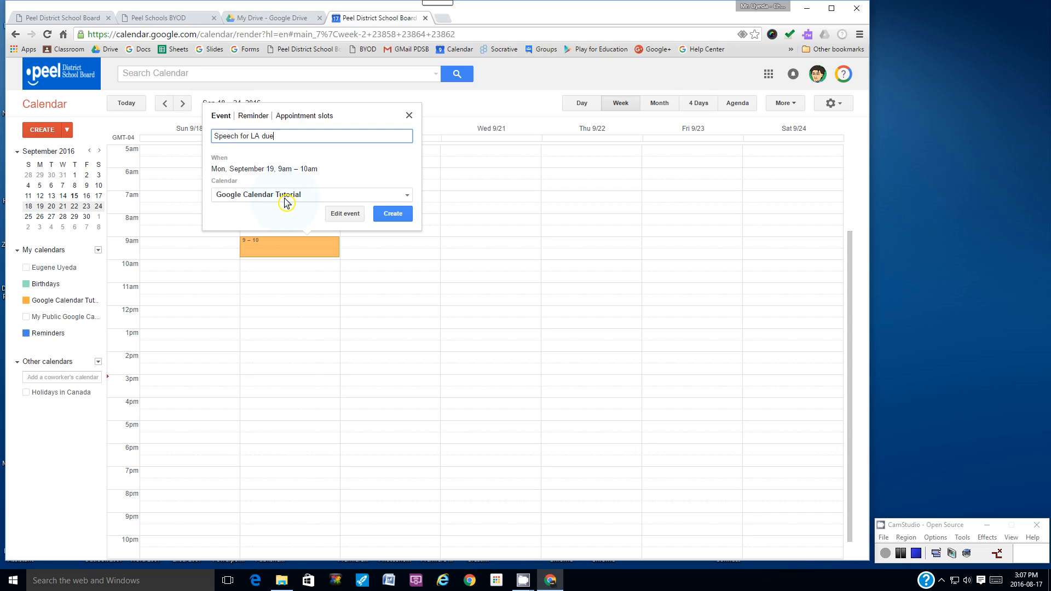
left_click(392, 215)
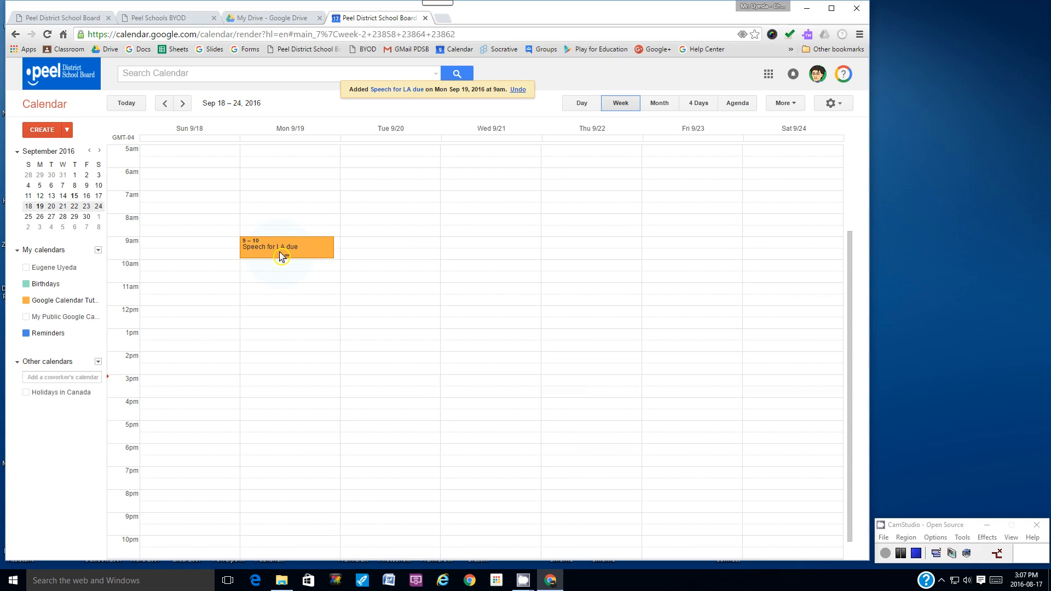
left_click_drag(279, 252, 288, 302)
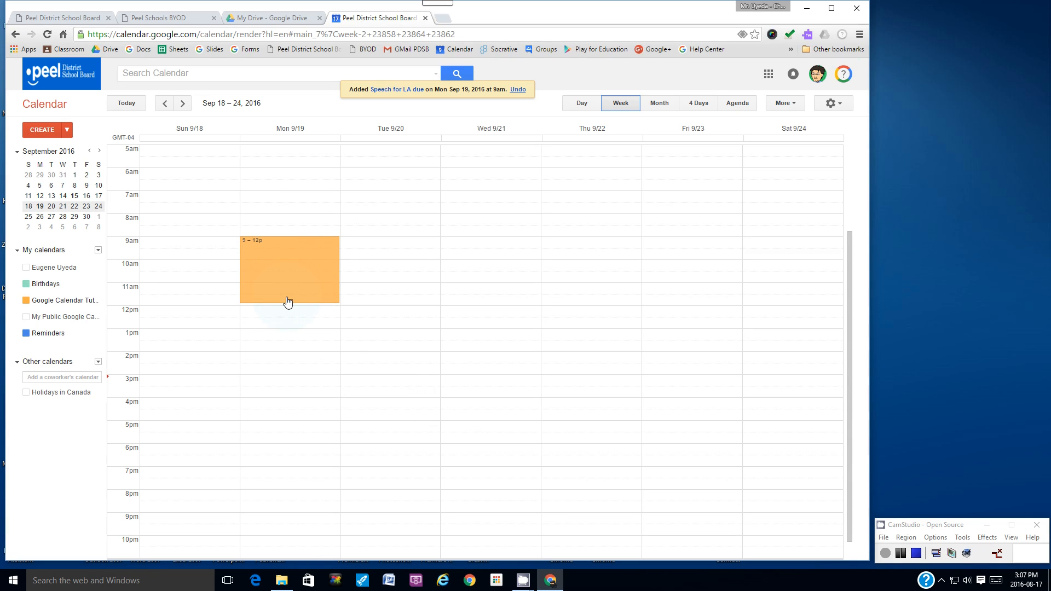
left_click_drag(287, 302, 287, 301)
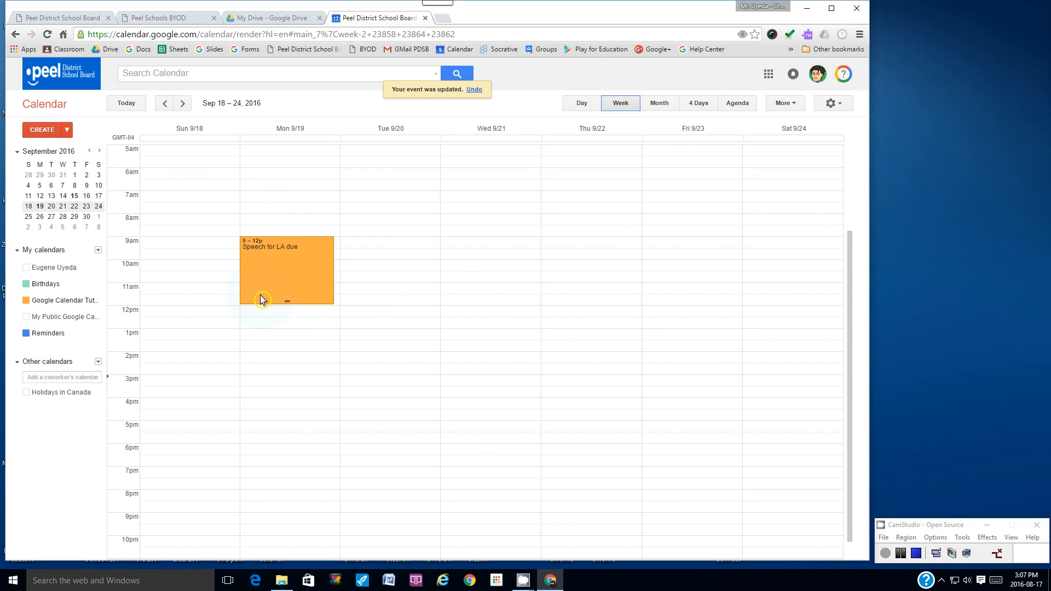
Switch to month view and change the Google Calendar Tutorial calendar's color to purple
left_click(655, 106)
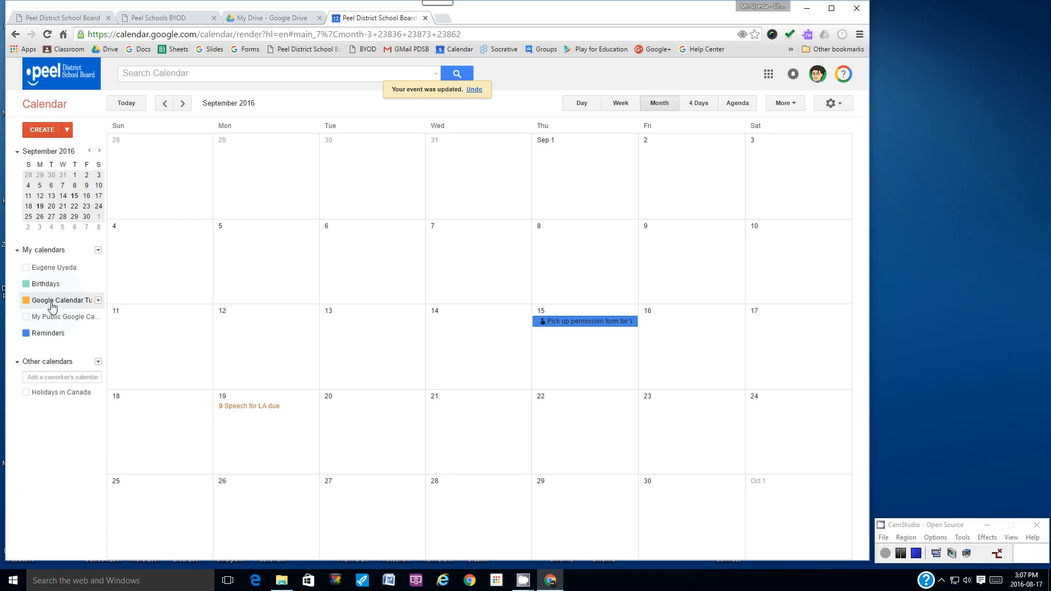
left_click(98, 301)
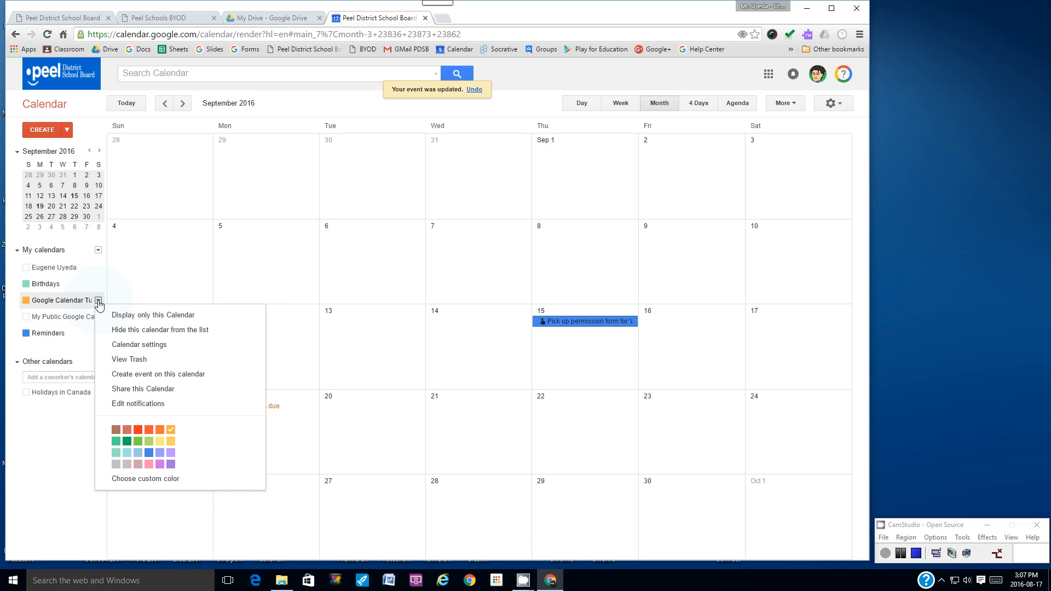
left_click(170, 463)
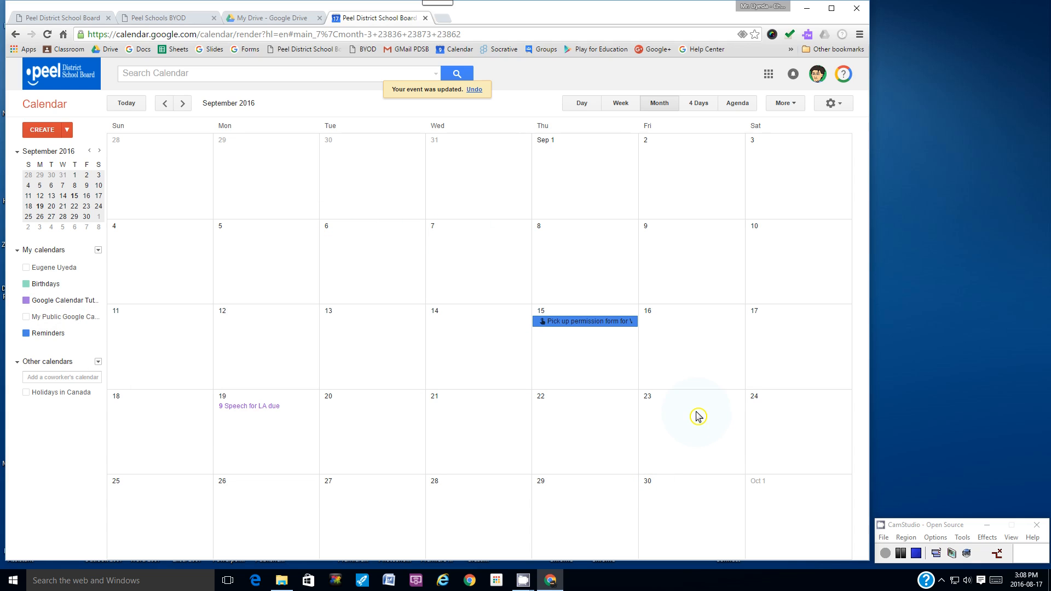
Create an all-day event for a friend's birthday on Friday, September 30, titled with the friend's first name and "Birthday"
left_click(678, 507)
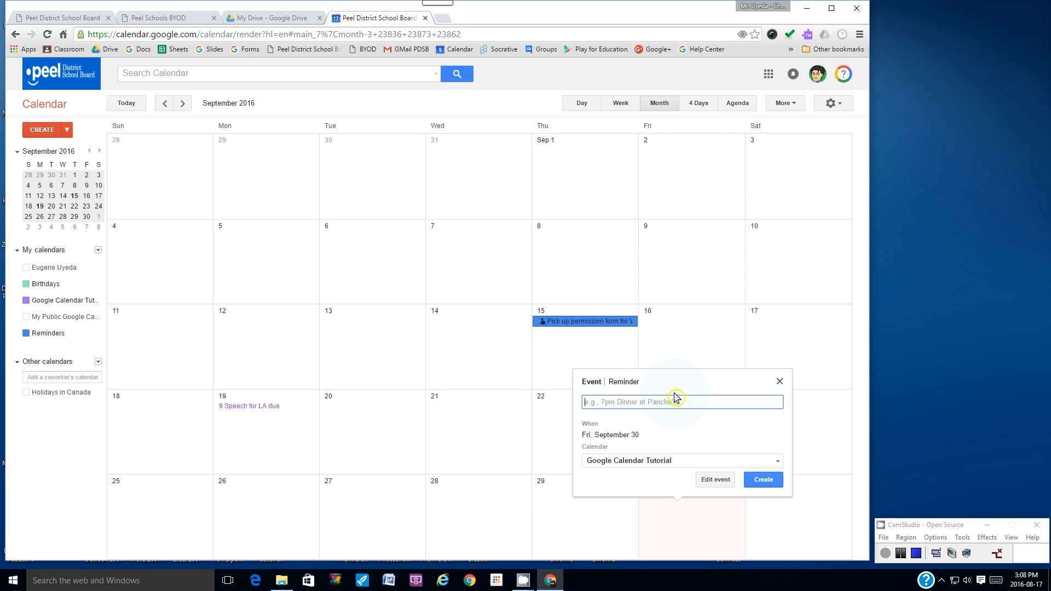
type("Janet's Birthday")
left_click(764, 481)
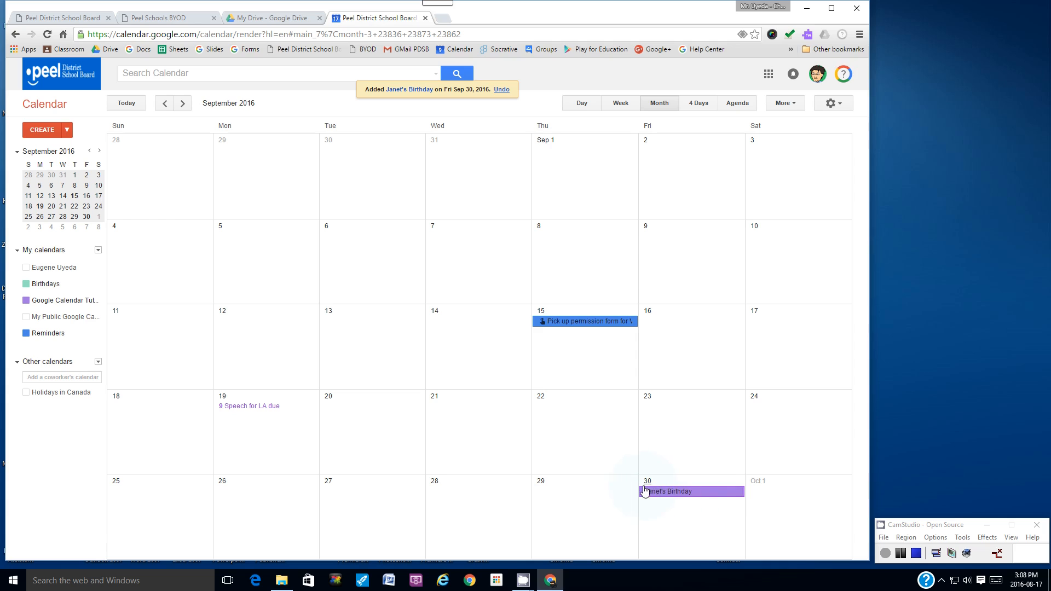
Open the September 30 birthday event for editing and set its location to Pizza Hut
left_click(678, 493)
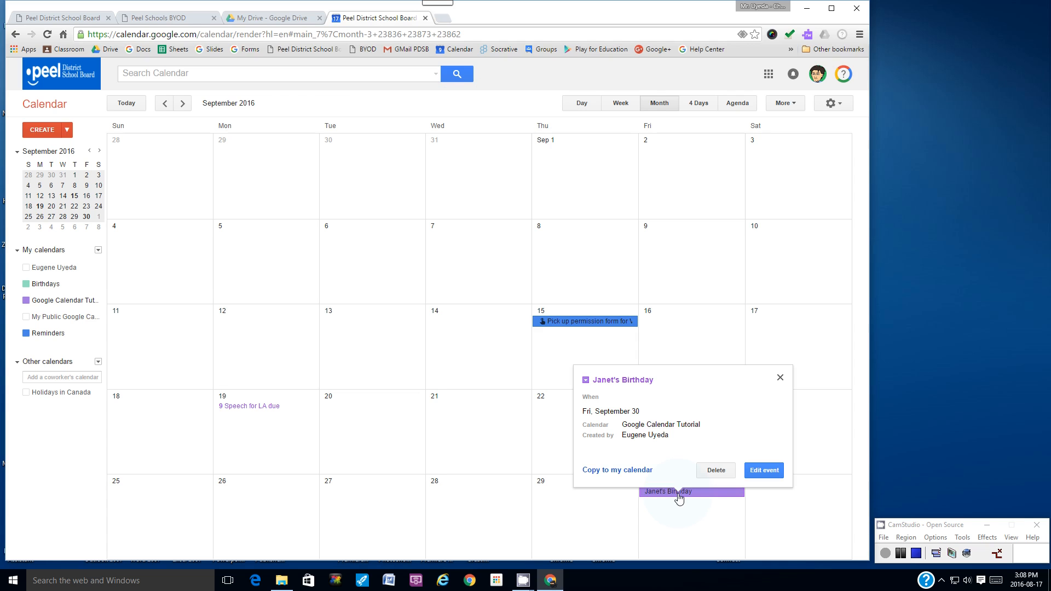
left_click(764, 472)
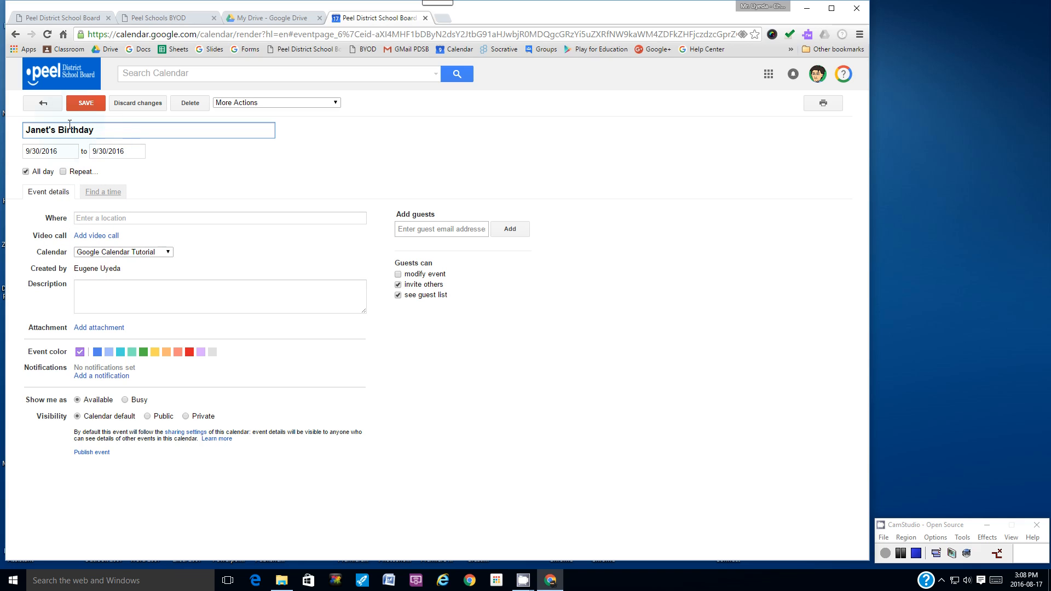
left_click(84, 218)
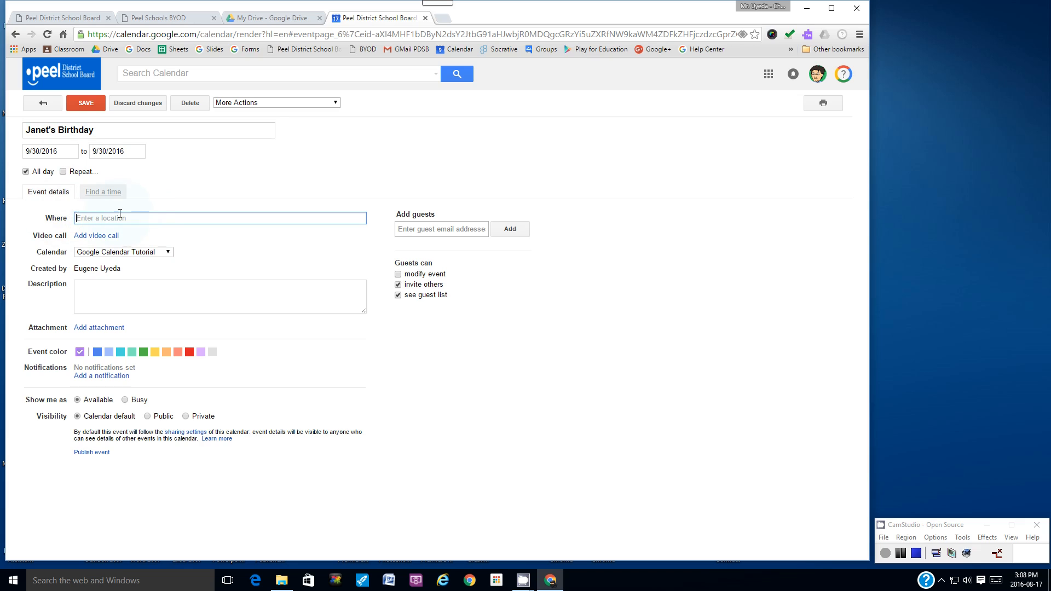
type("Pizza Hut")
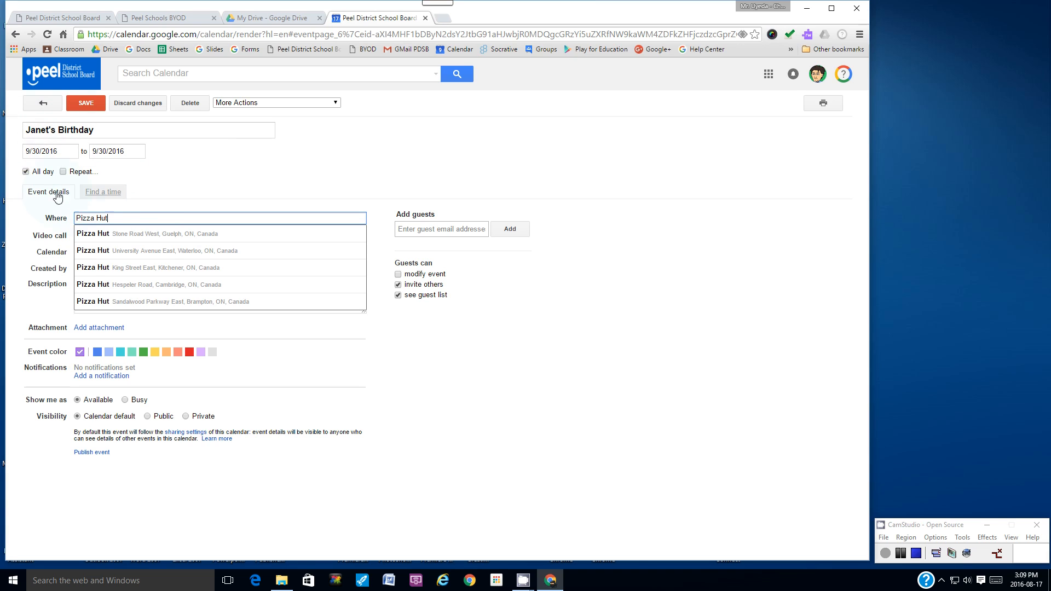
Make the birthday event a timed event instead of all-day, running from 5:00pm to 7:00pm on 9/30/2016
left_click(25, 172)
left_click(25, 172)
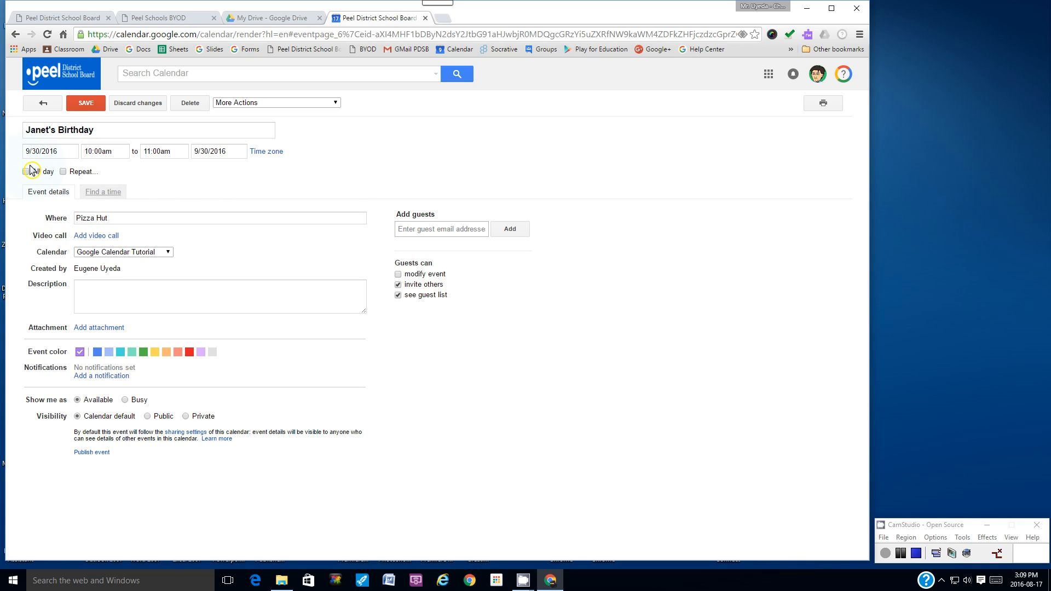
left_click(96, 152)
left_click_drag(133, 187, 133, 210)
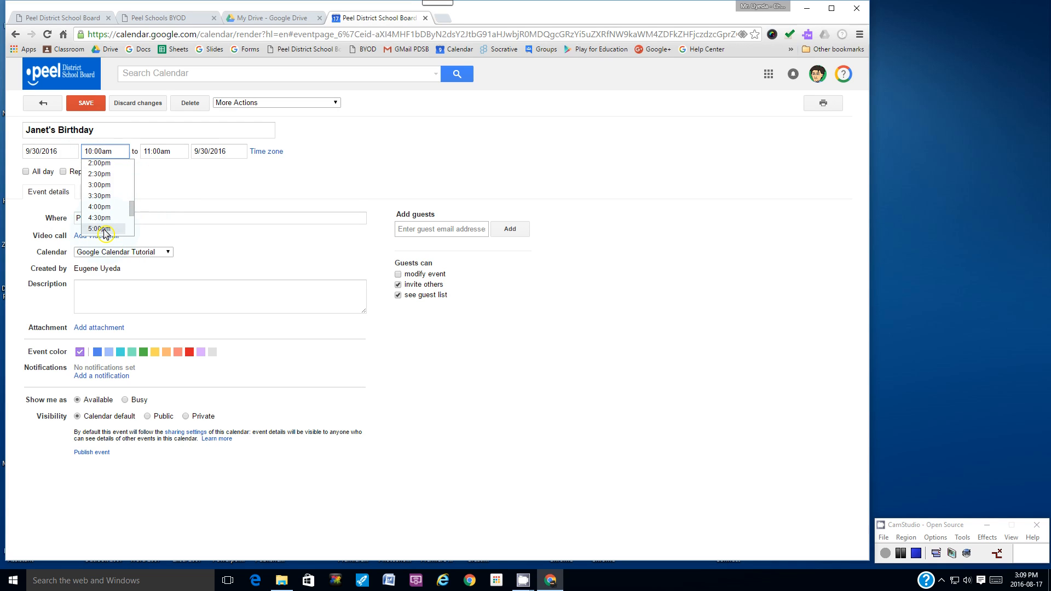
left_click(106, 229)
left_click(155, 151)
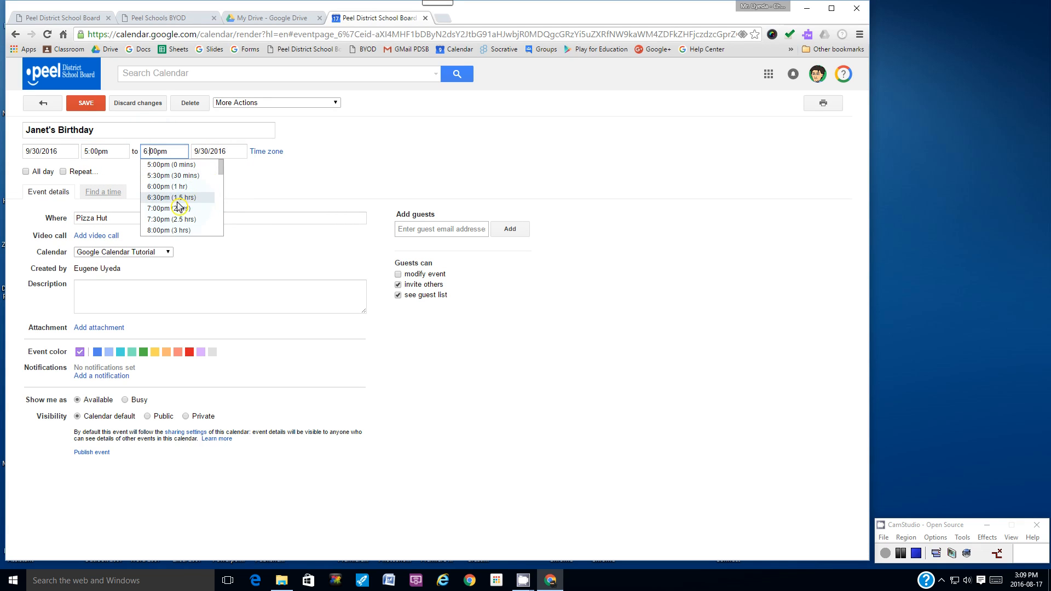
left_click(166, 210)
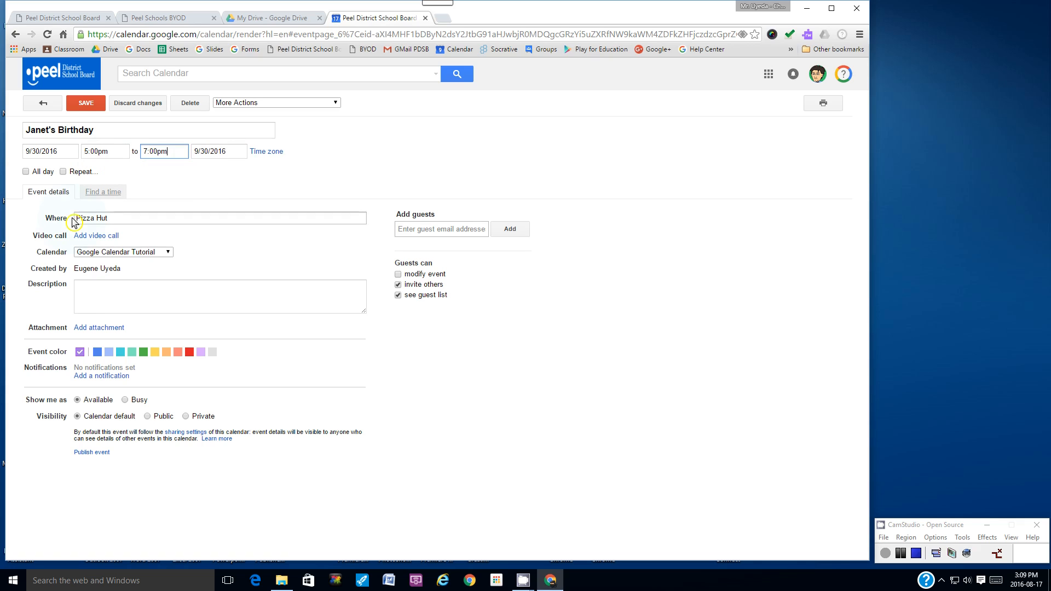
Add the description "13th birthday party, don't forget to bring present!" to the birthday event and save it
left_click(89, 290)
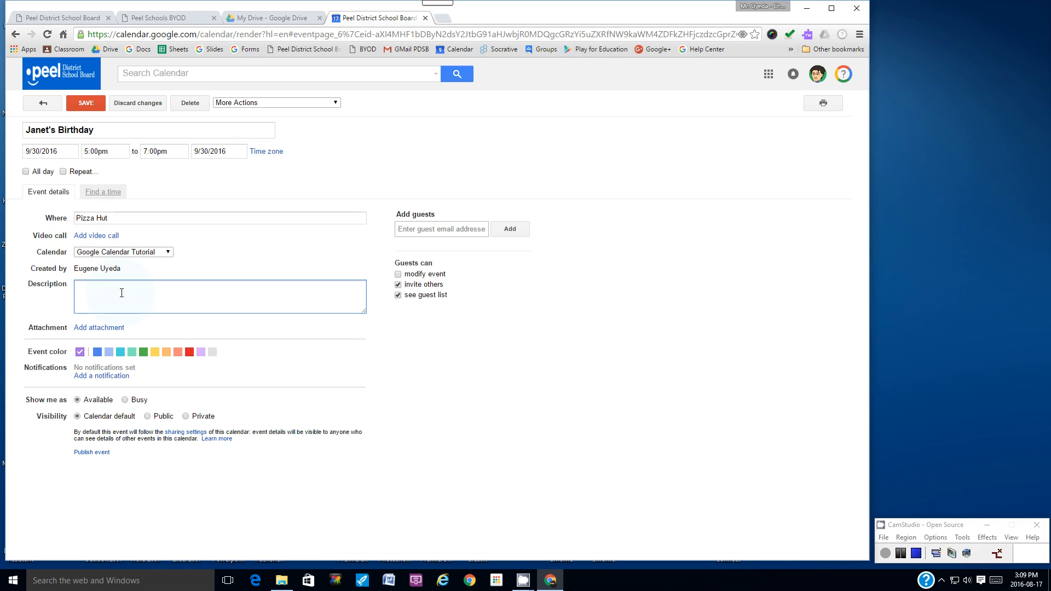
type("13th birthday party, don't forget to bring present!")
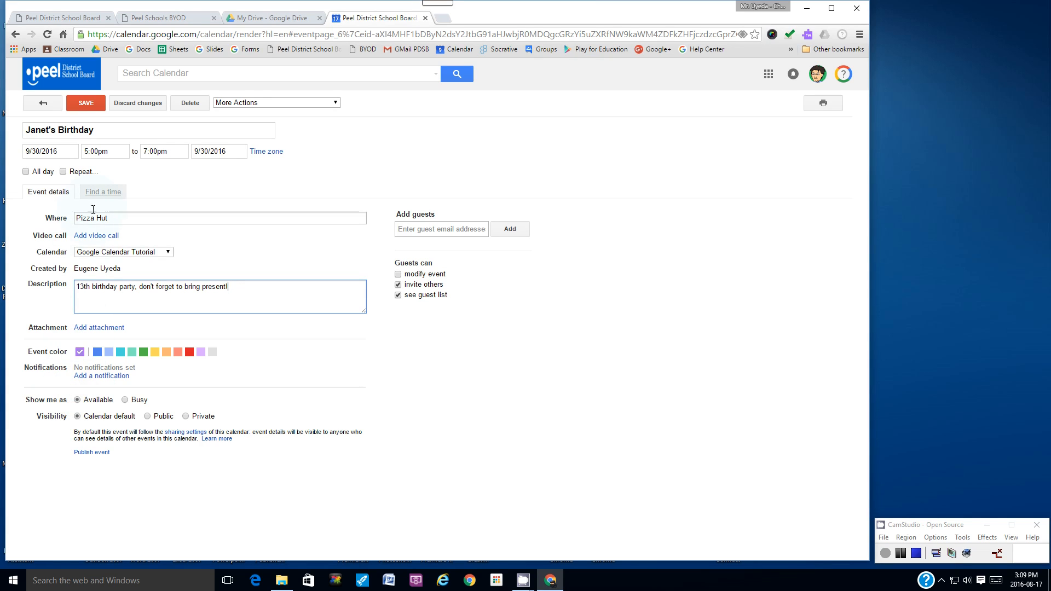
left_click(88, 103)
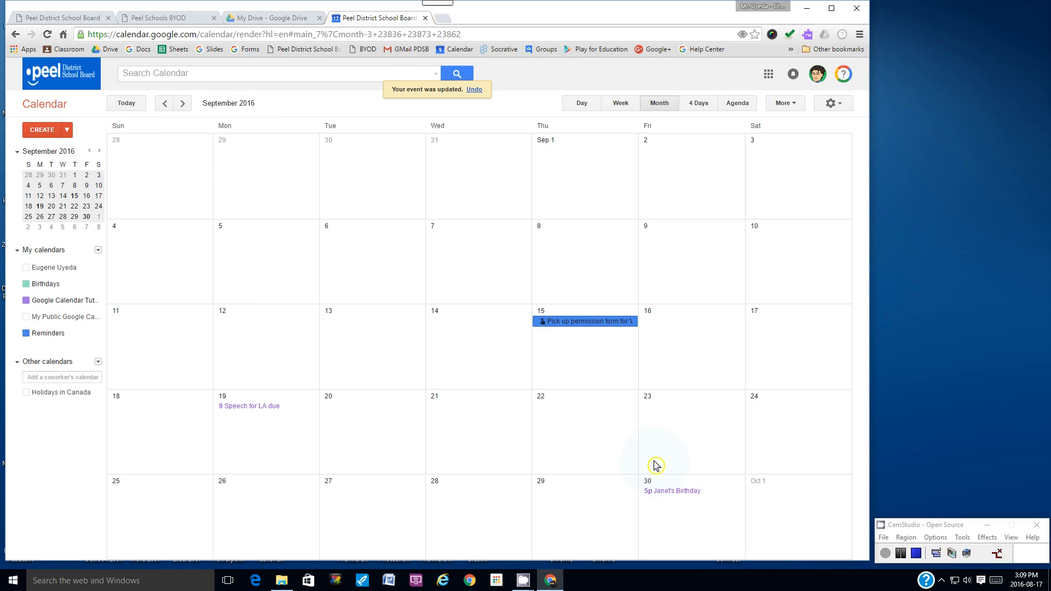
Reopen the September 30 birthday event to review its time, location and description, and return to the month view
left_click(678, 495)
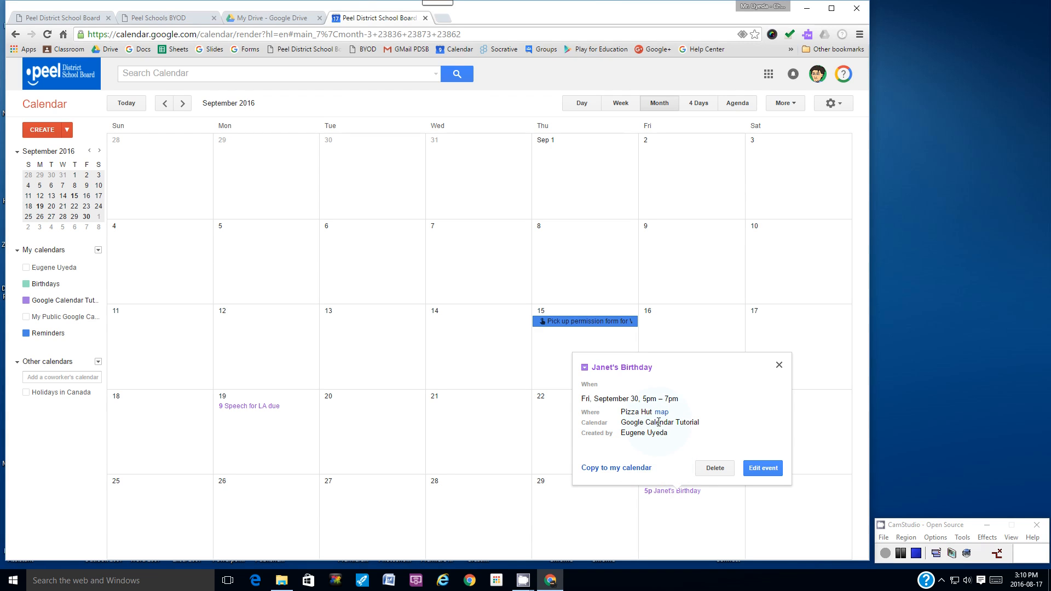
left_click(760, 469)
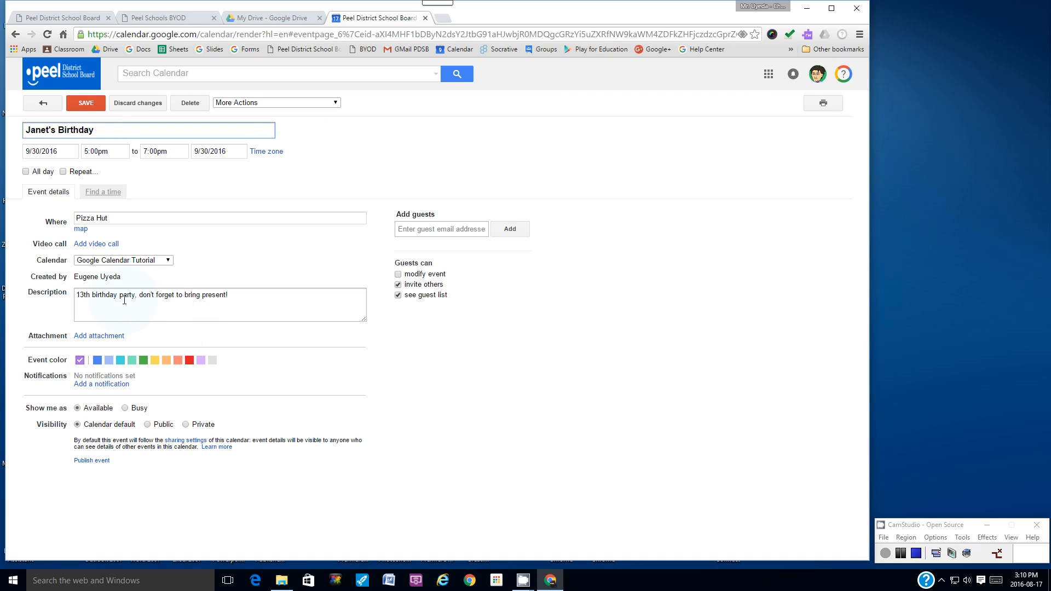
left_click(86, 103)
left_click(96, 110)
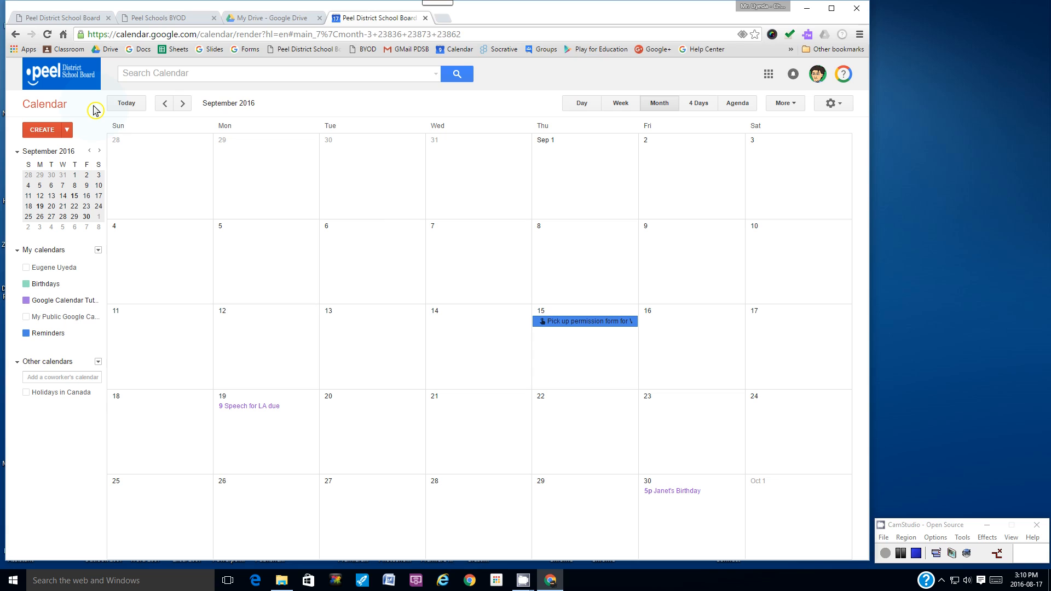
Create an all-day reminder "First Badminton Practice" on Tuesday, September 27, 2016
left_click(368, 497)
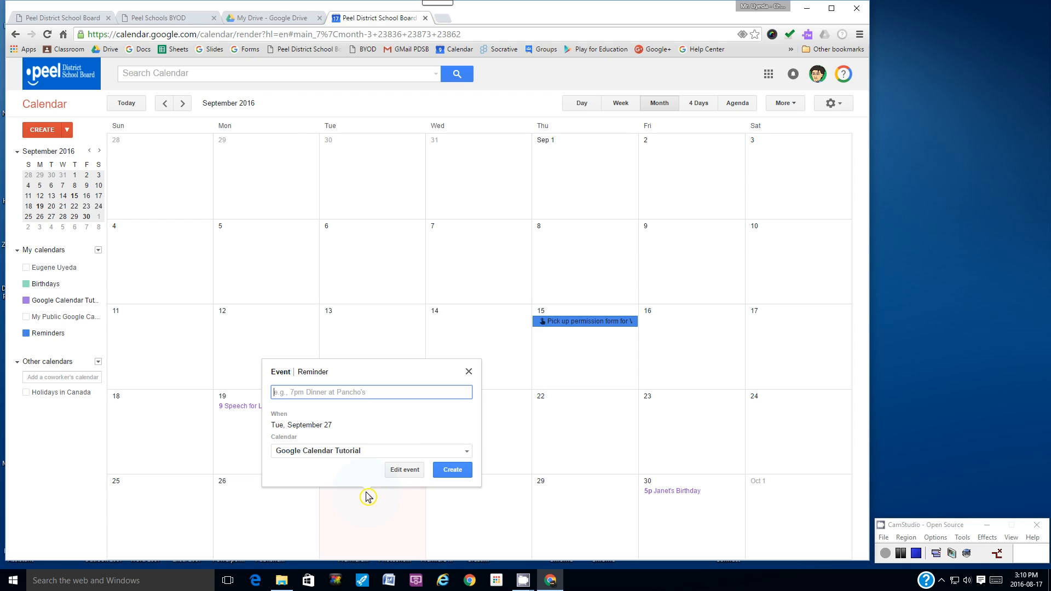
left_click(311, 372)
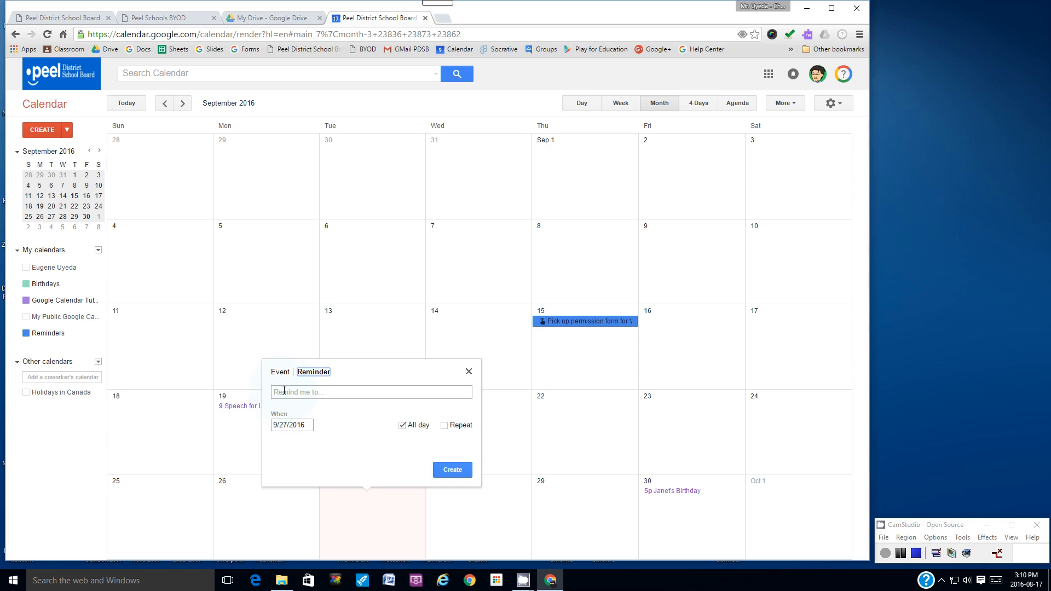
type("First Bad")
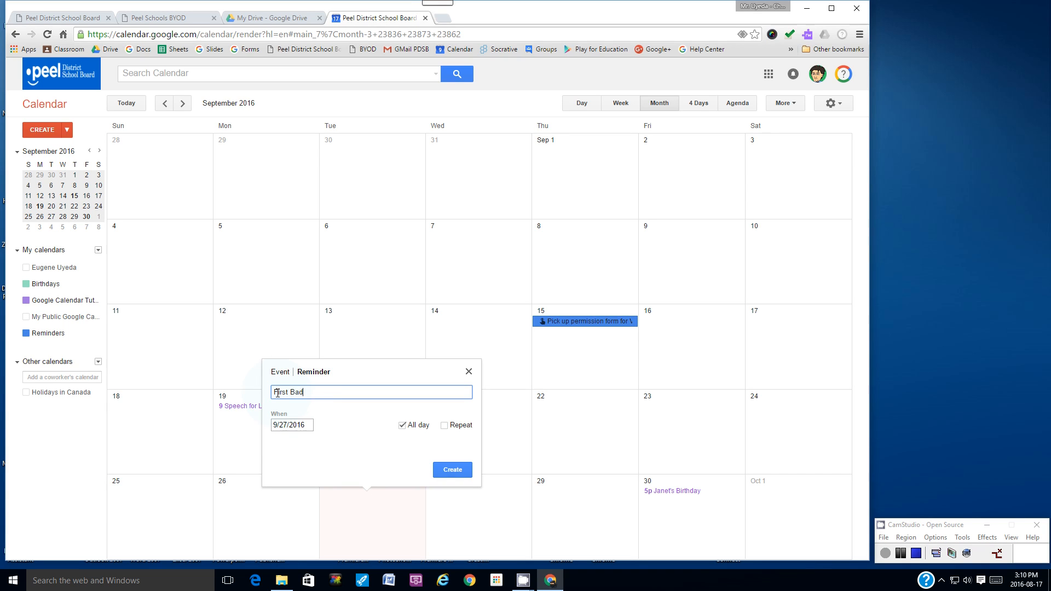
type("minton Practice")
left_click(448, 471)
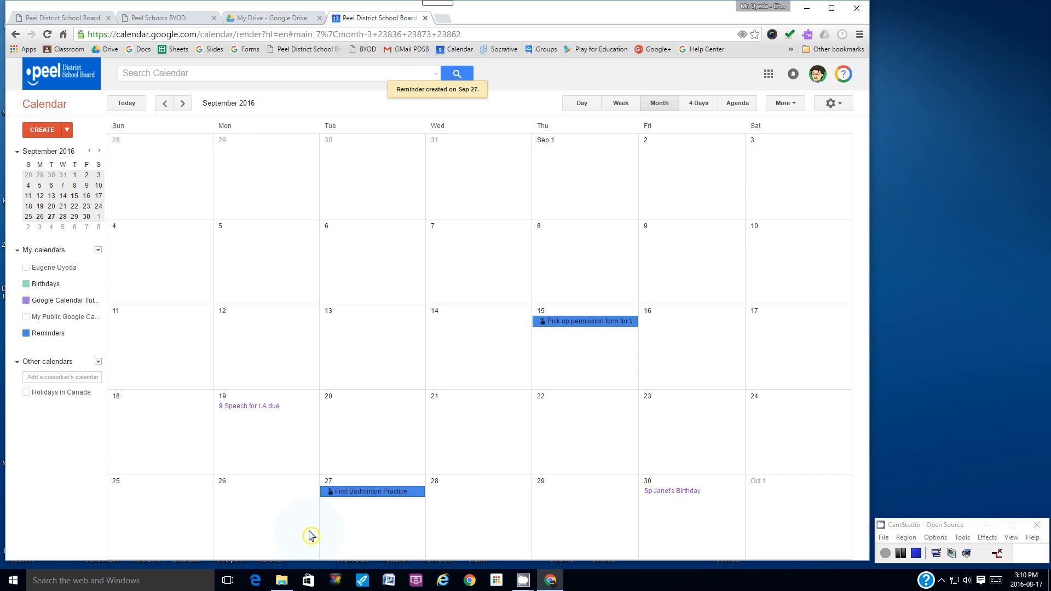
Change the First Badminton Practice reminder from all-day to 7:30am and save it
left_click(554, 327)
left_click(334, 495)
left_click(362, 469)
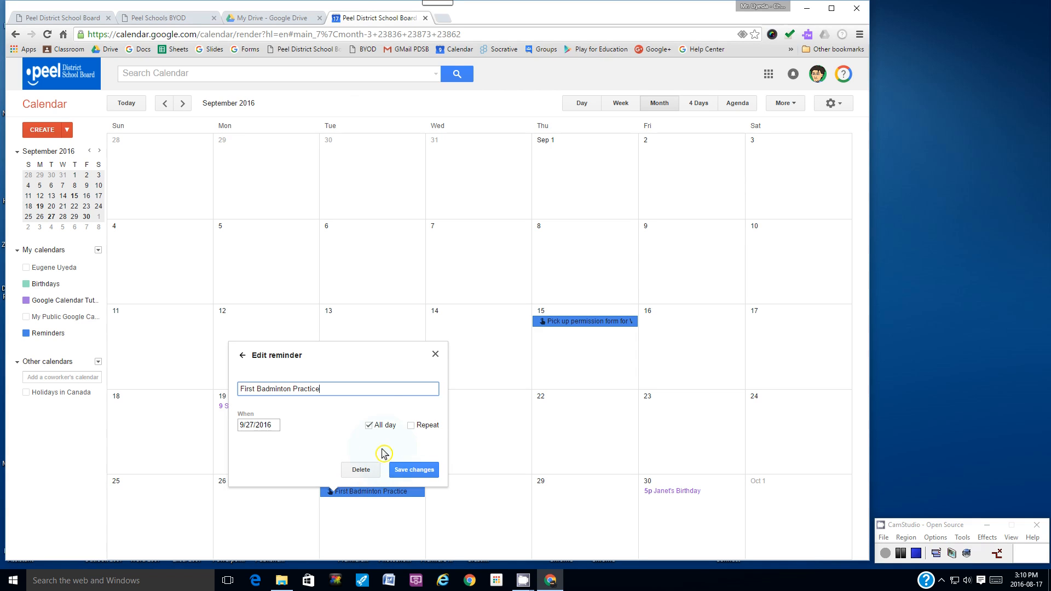
left_click(369, 425)
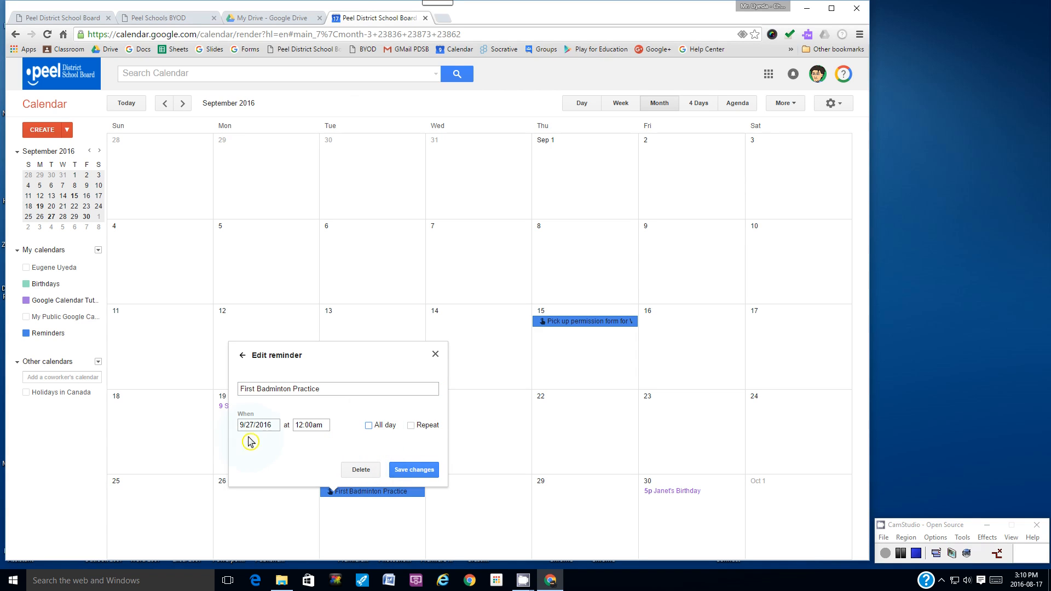
left_click(325, 426)
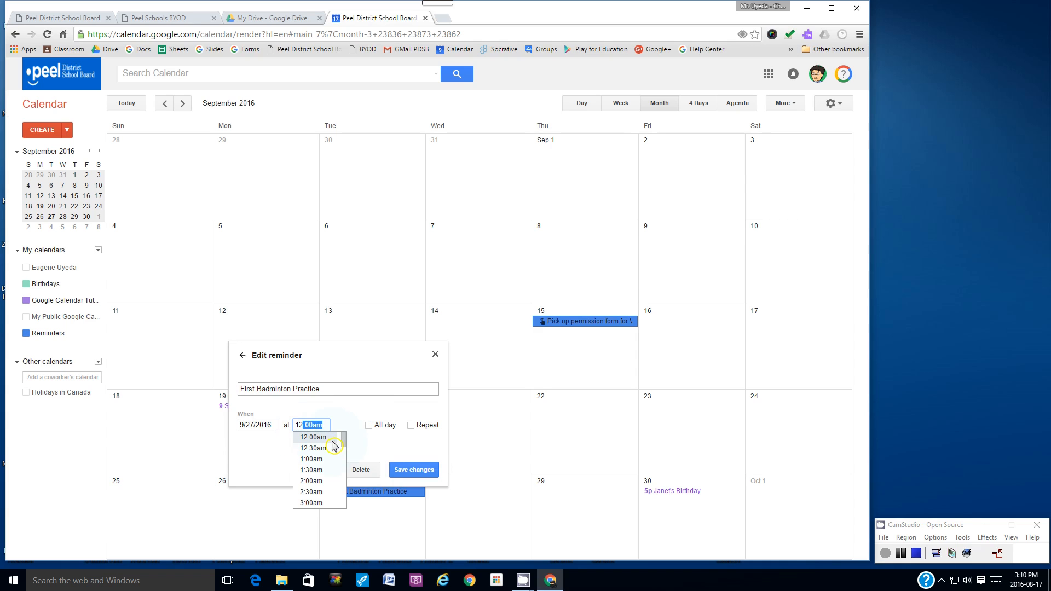
left_click_drag(344, 448, 344, 464)
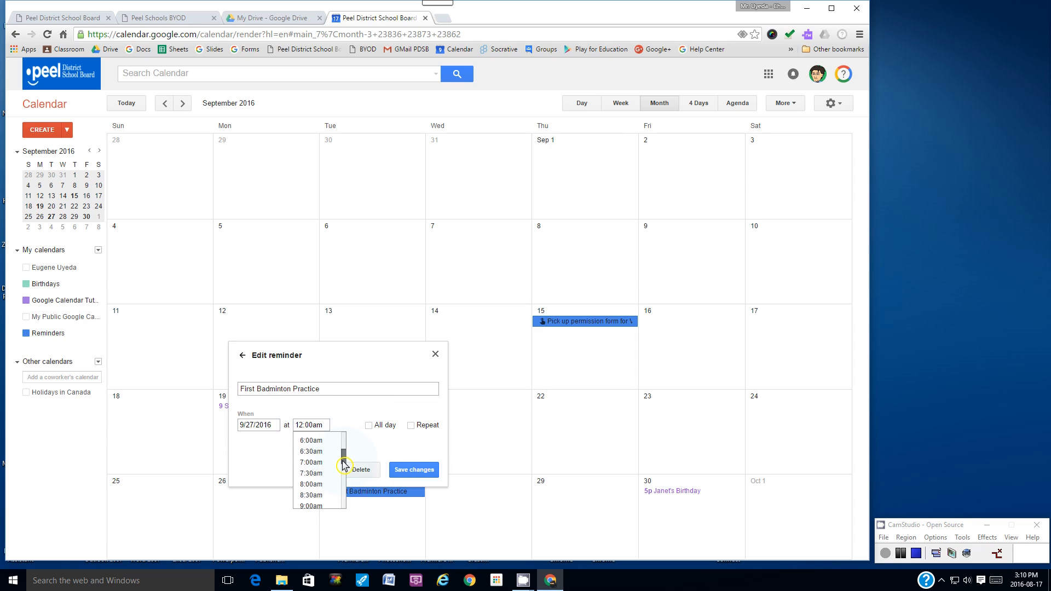
left_click(311, 474)
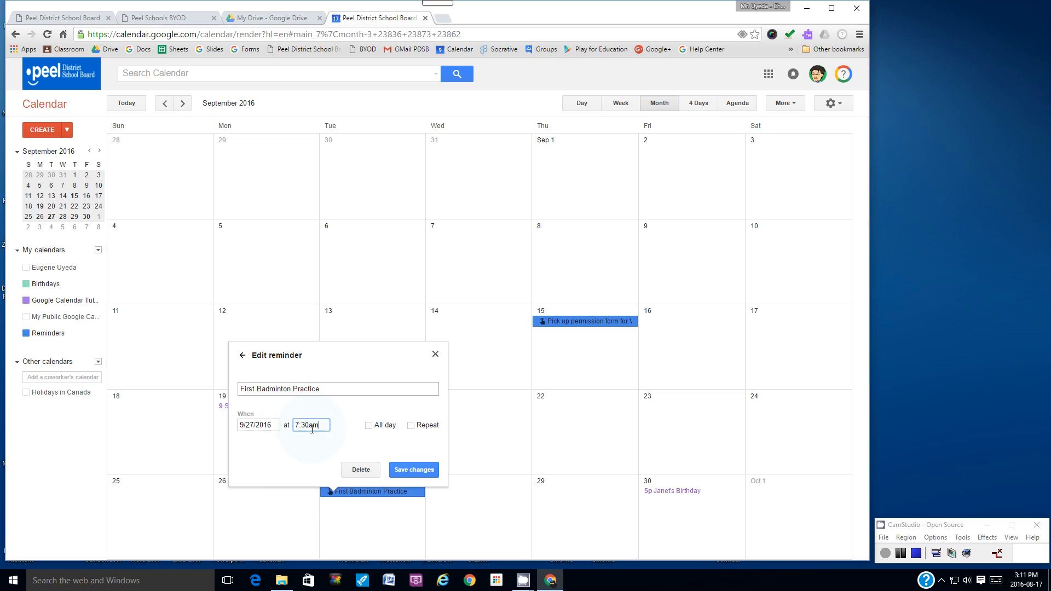
left_click(418, 472)
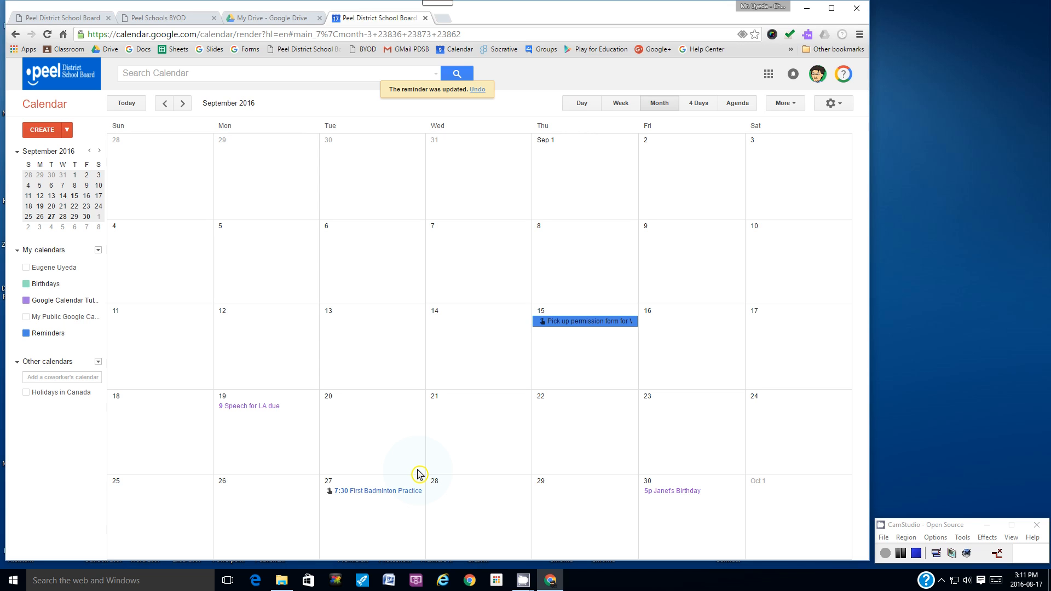
Open the general calendar settings and review the country and week-start options, leaving the week starting on Sunday
left_click(842, 106)
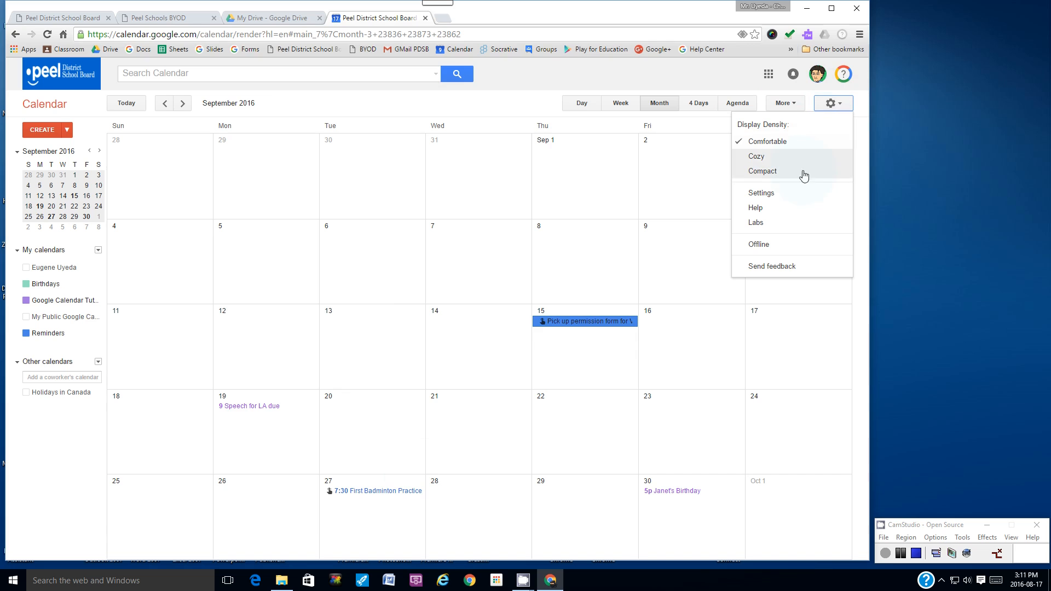
left_click(777, 193)
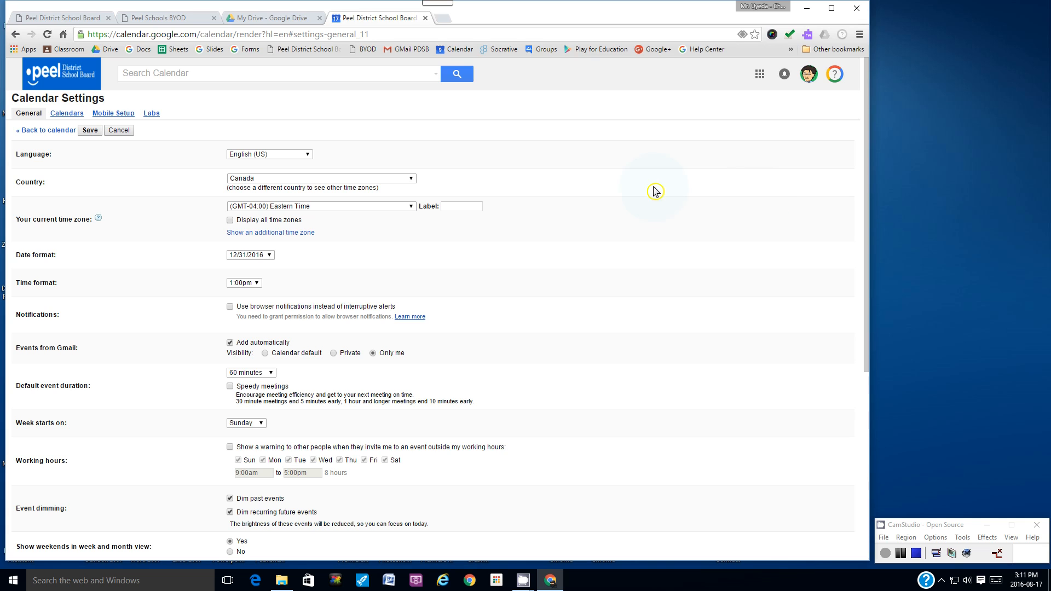
left_click(241, 180)
left_click(261, 424)
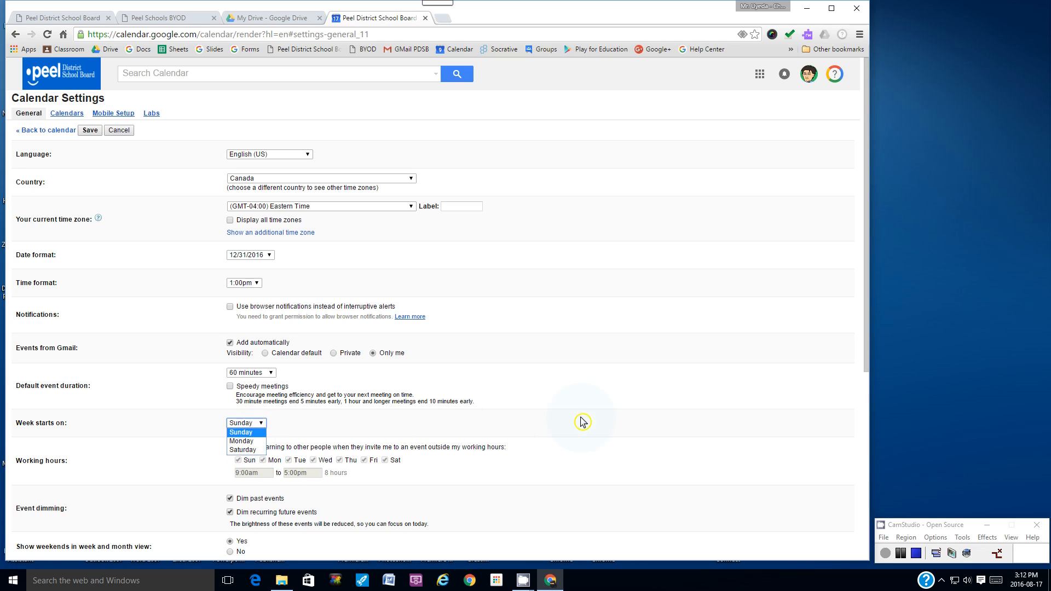
left_click(381, 440)
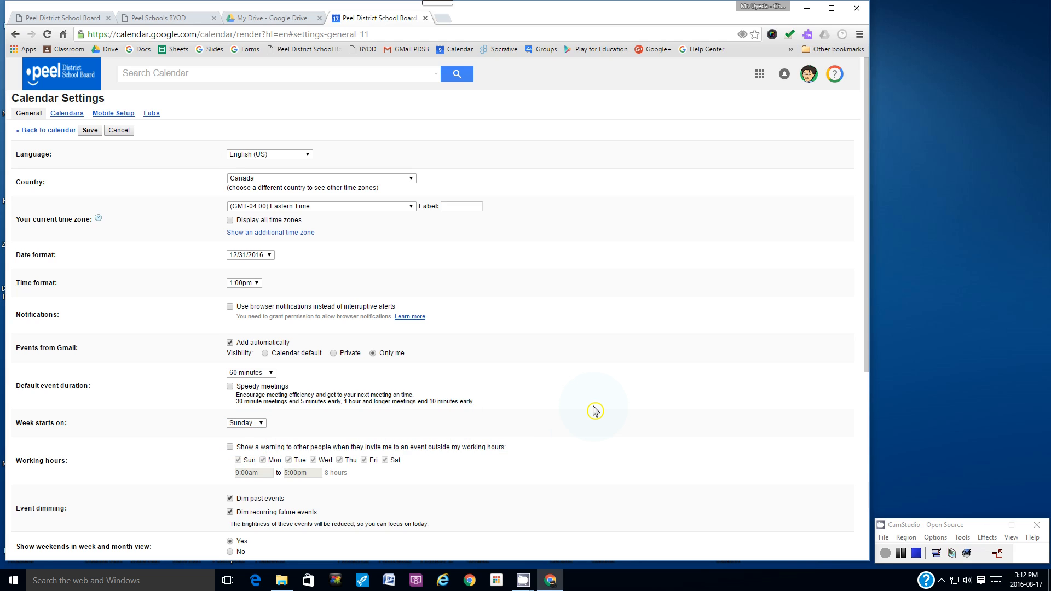
Choose Week as the default calendar view, review the remaining general settings, and save them
scroll(595, 411, "down", 3)
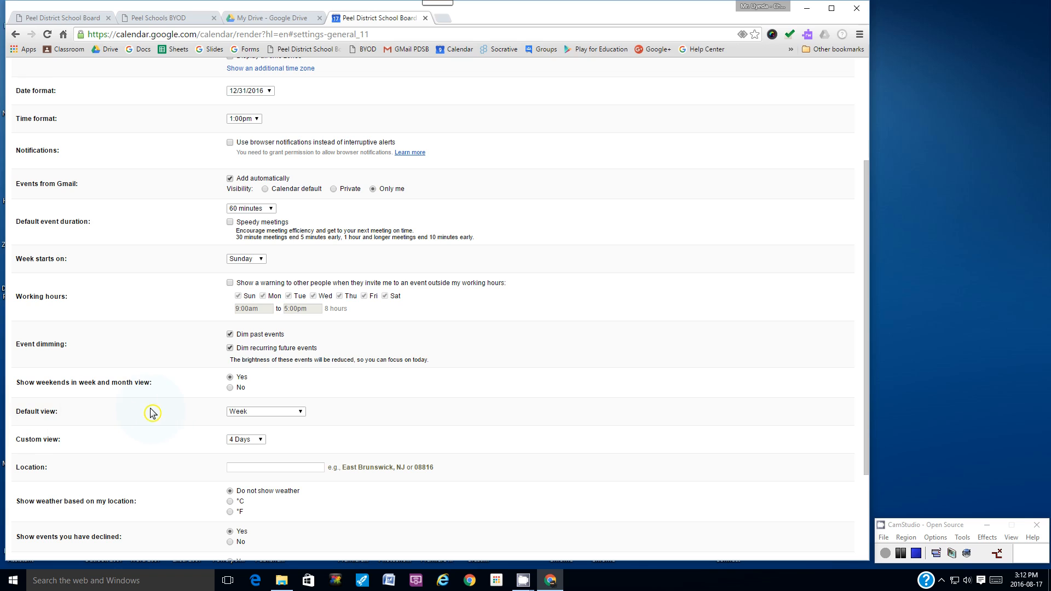
left_click(302, 412)
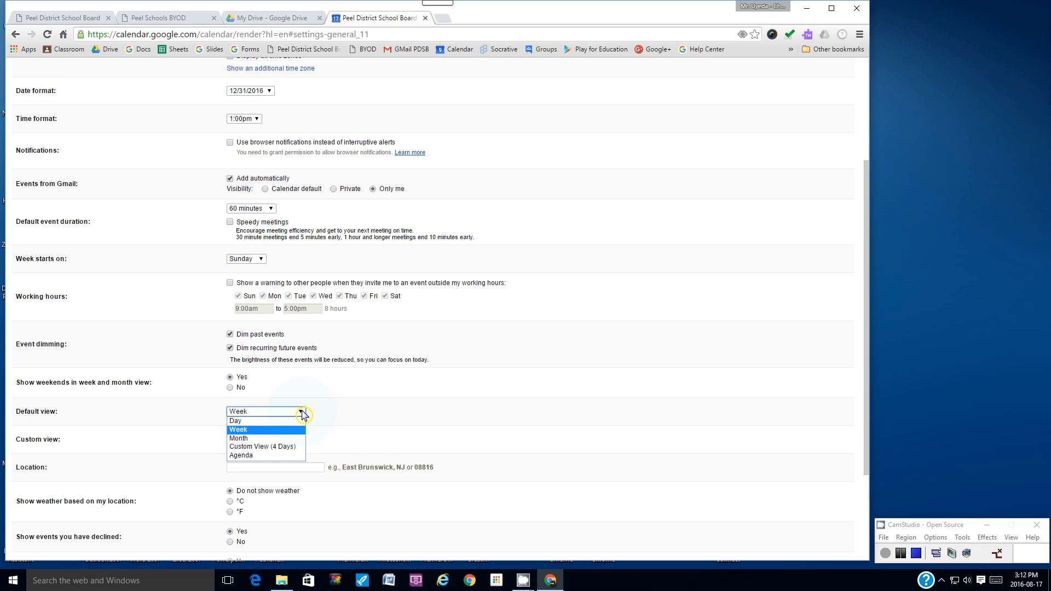
left_click(260, 430)
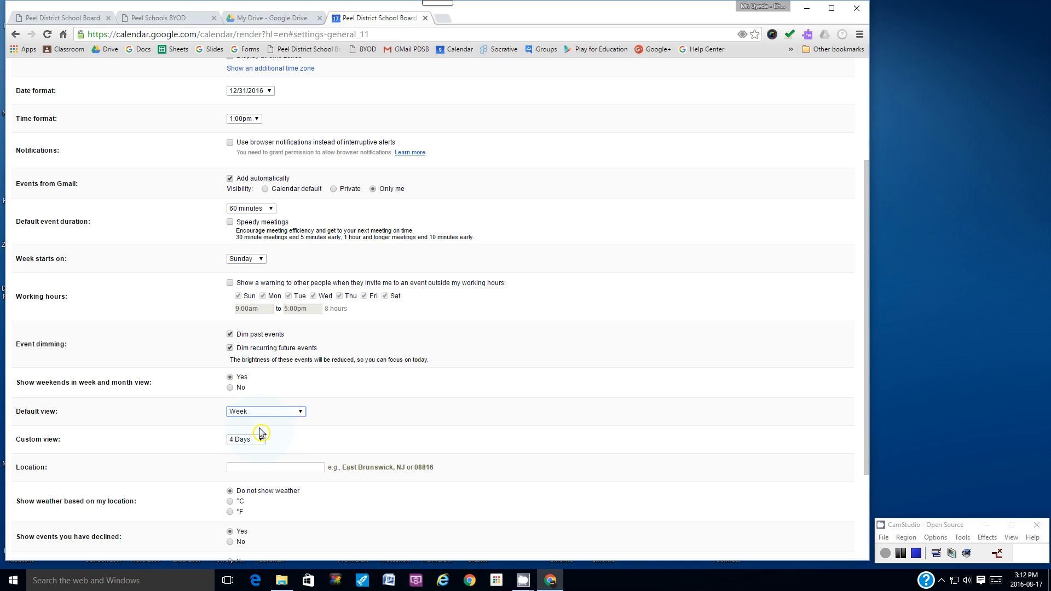
scroll(438, 431, "down", 1)
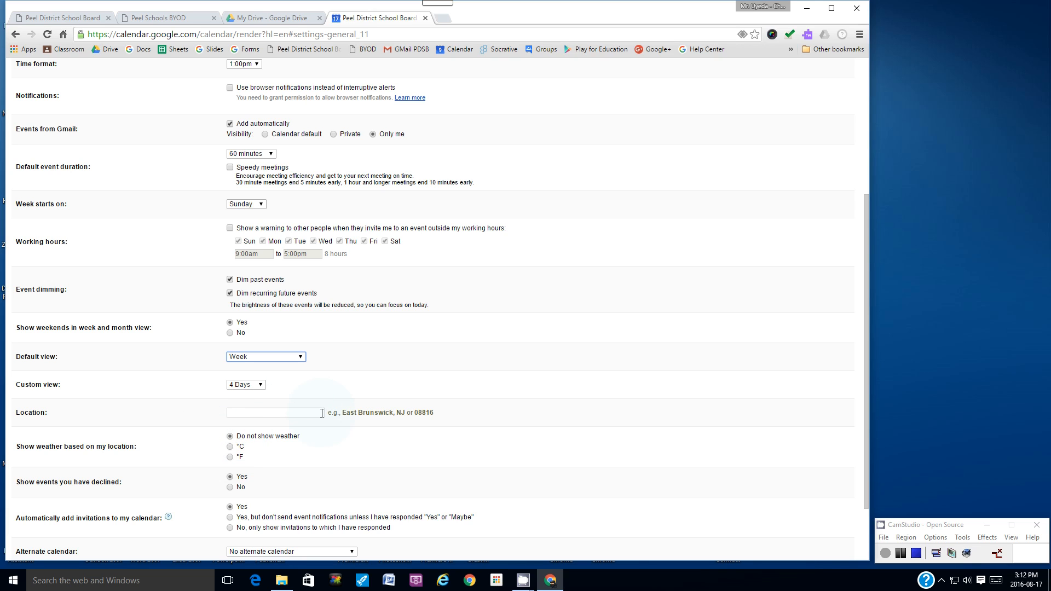
scroll(324, 410, "down", 2)
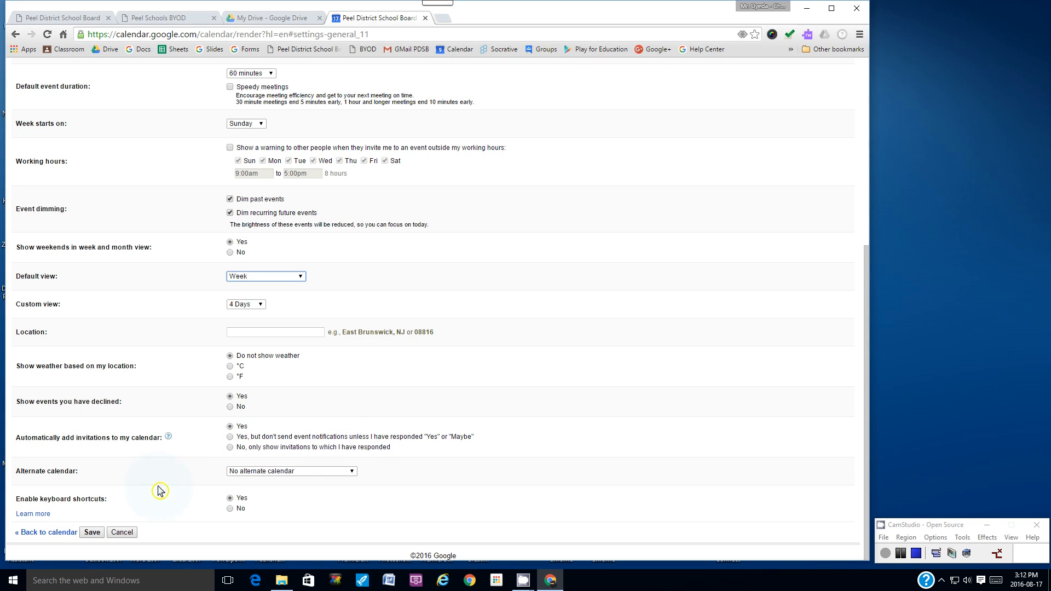
left_click(90, 534)
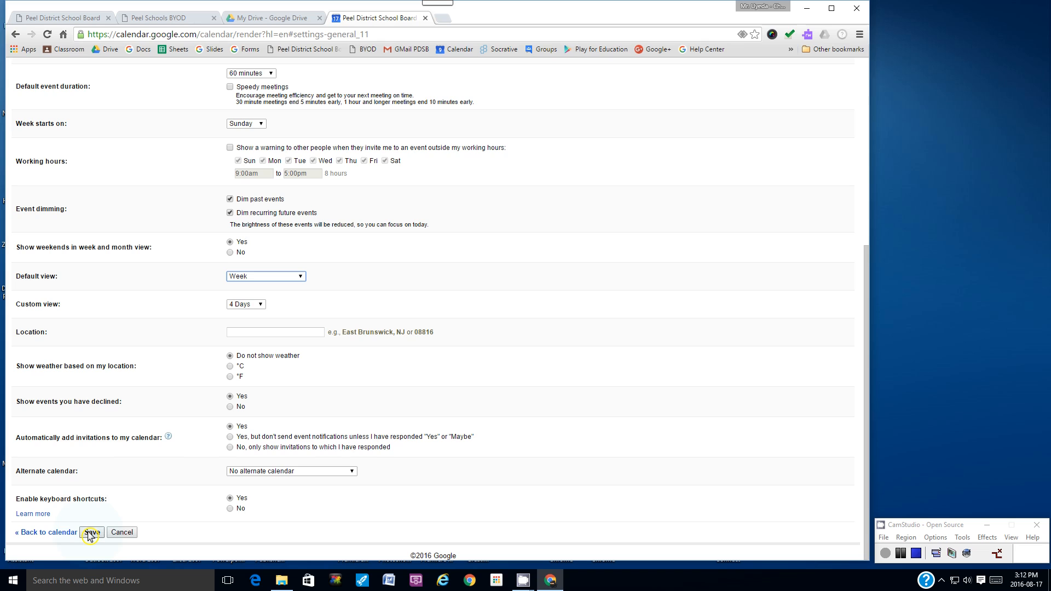